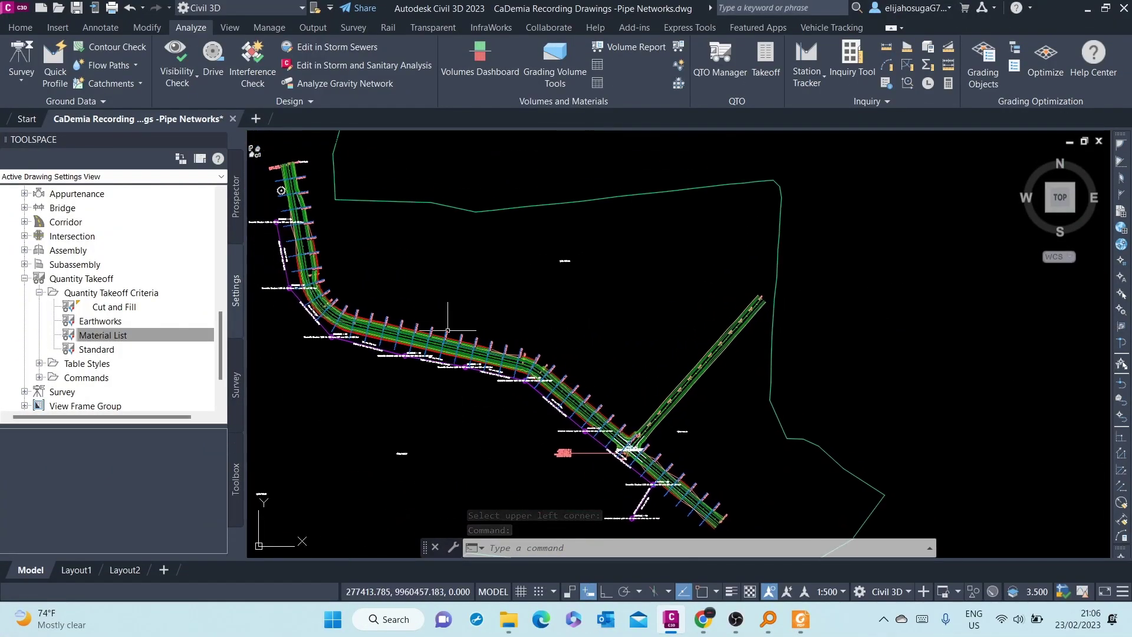
Pan the drawing and select Material List under Quantity Takeoff Criteria in Toolspace Settings
middle_drag(448, 331, 492, 387)
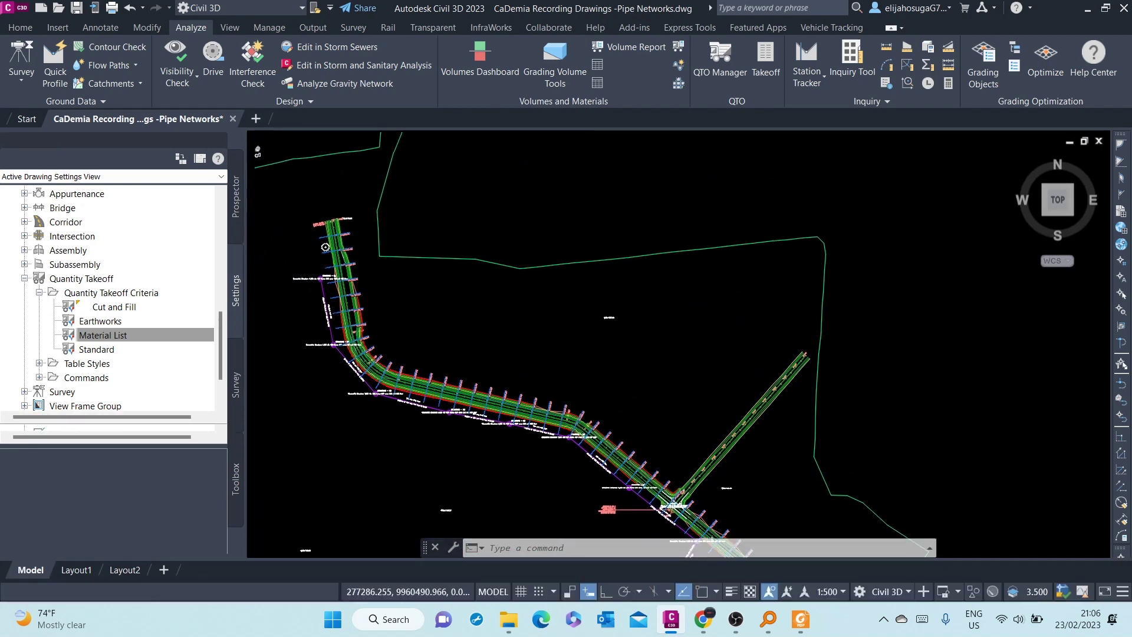
scroll(329, 277, down, 4)
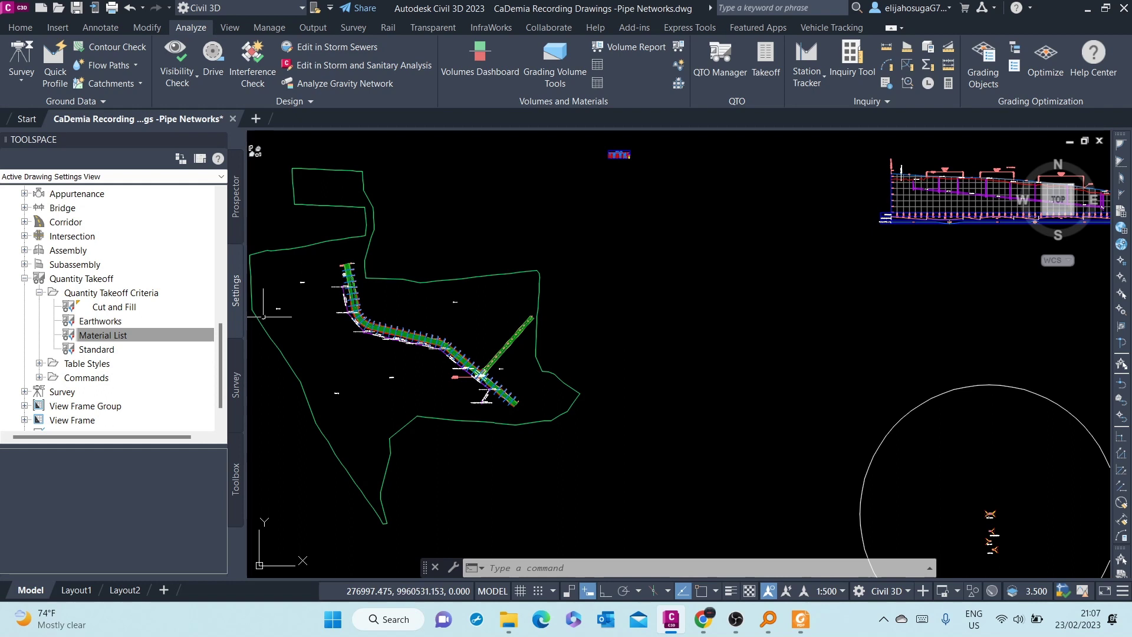
click(131, 308)
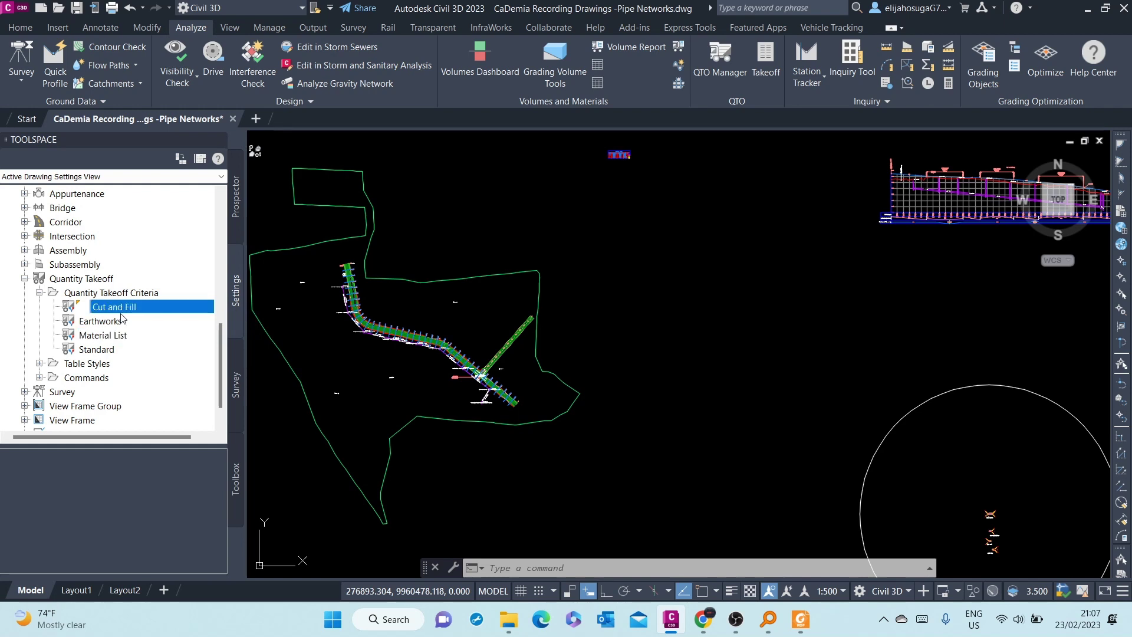
click(107, 324)
click(108, 336)
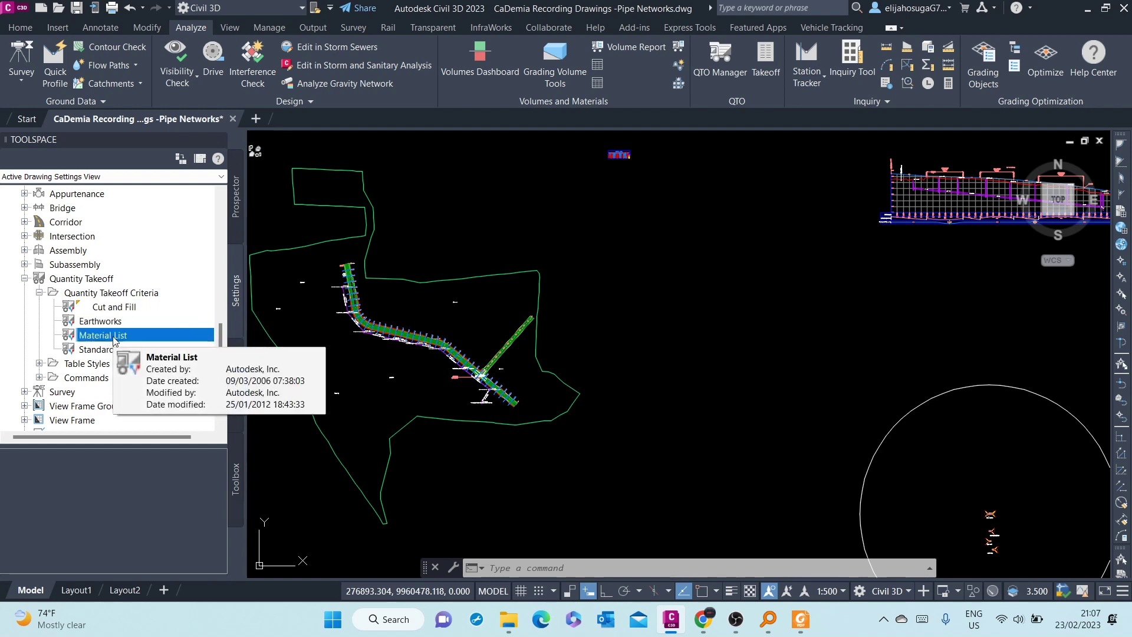
Copy Material List as 'Pavement Materials' and review its Pavement, Base and SubBase entries
right_click(114, 338)
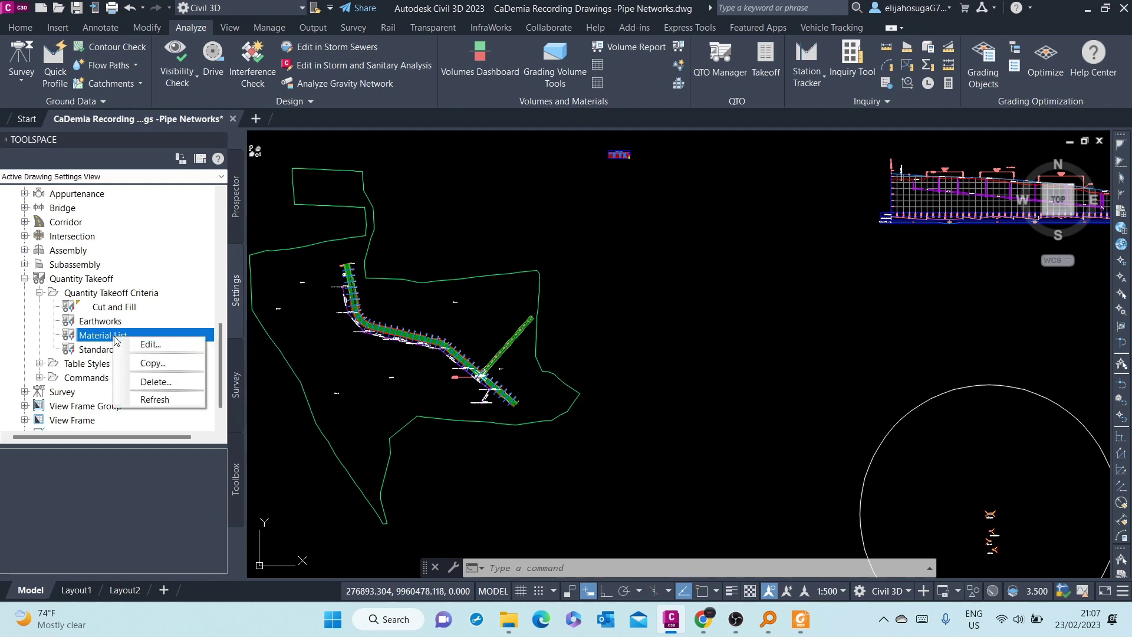
click(152, 363)
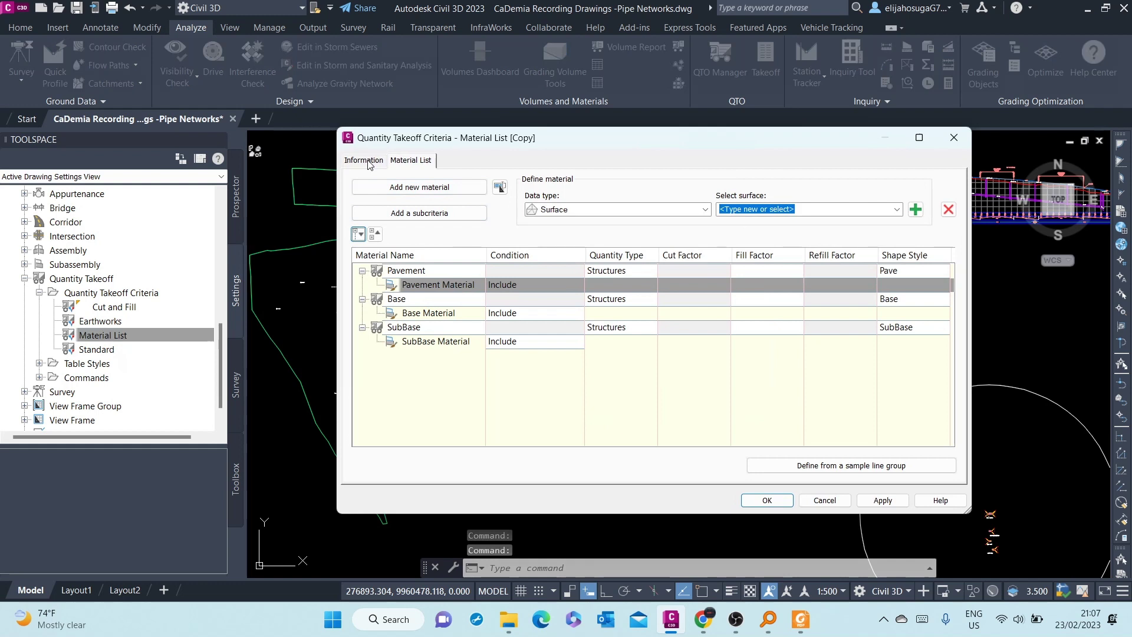
click(364, 160)
drag(427, 194, 310, 198)
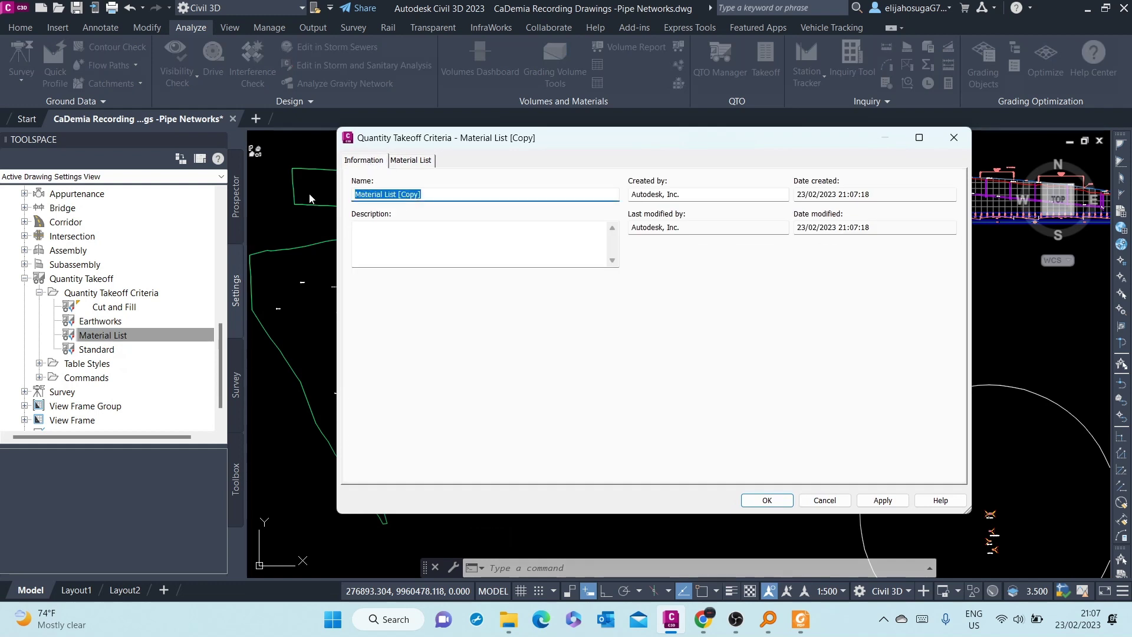
text(Pavement Materials)
click(428, 160)
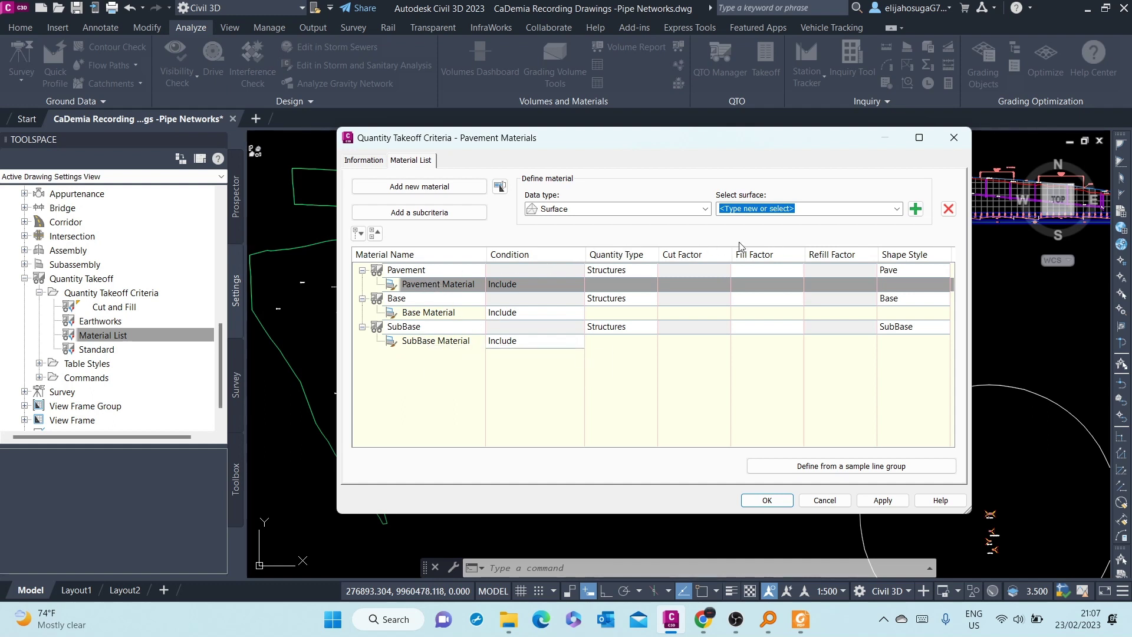
click(426, 271)
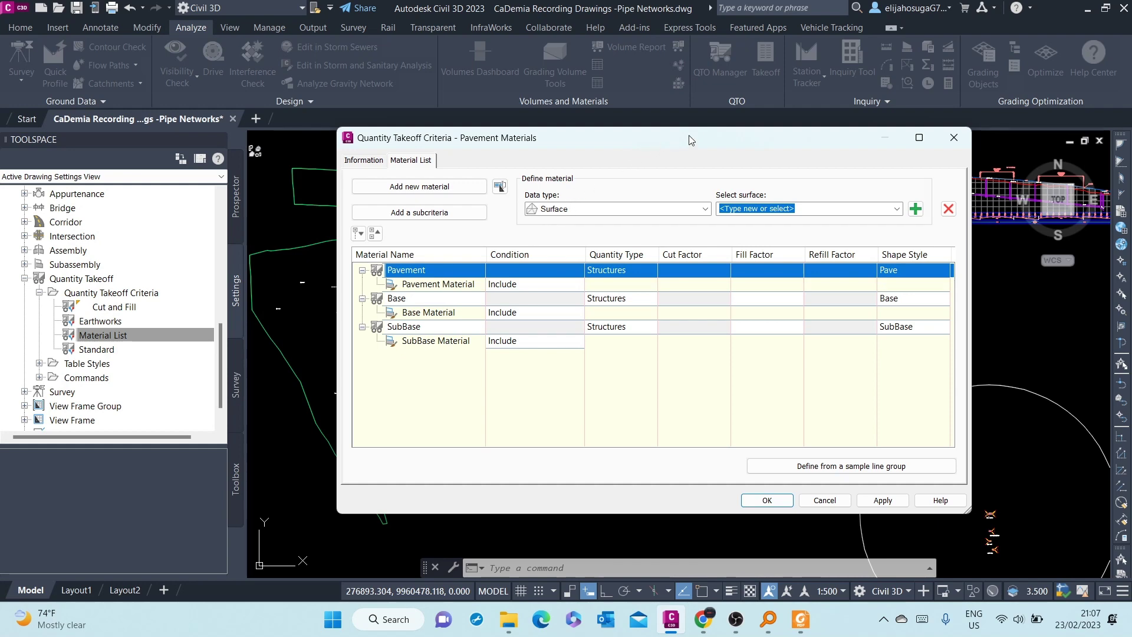
drag(711, 139, 665, 143)
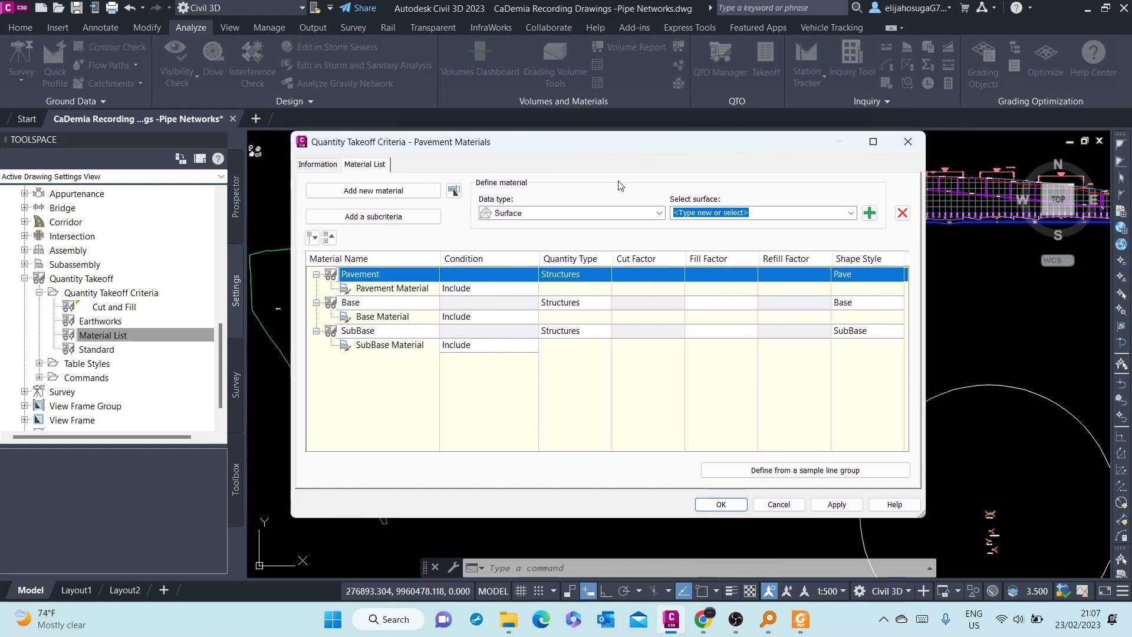
Save the Pavement Materials criteria and zoom to the FULL SECTION assembly
click(720, 504)
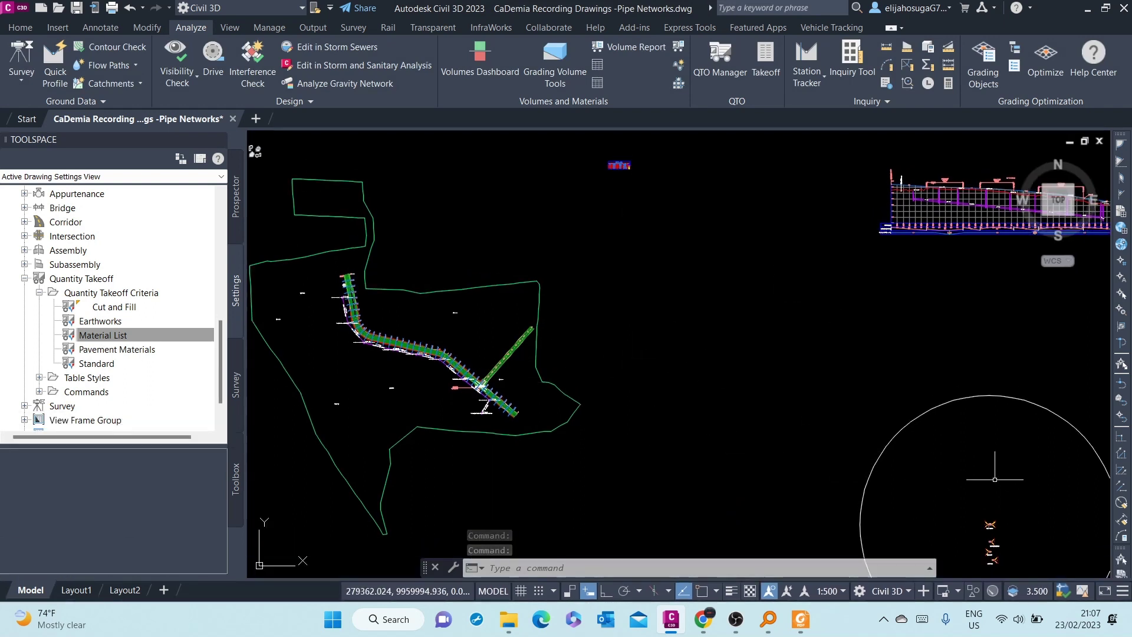
scroll(872, 476, up, 5)
middle_drag(873, 475, 632, 303)
scroll(627, 379, up, 8)
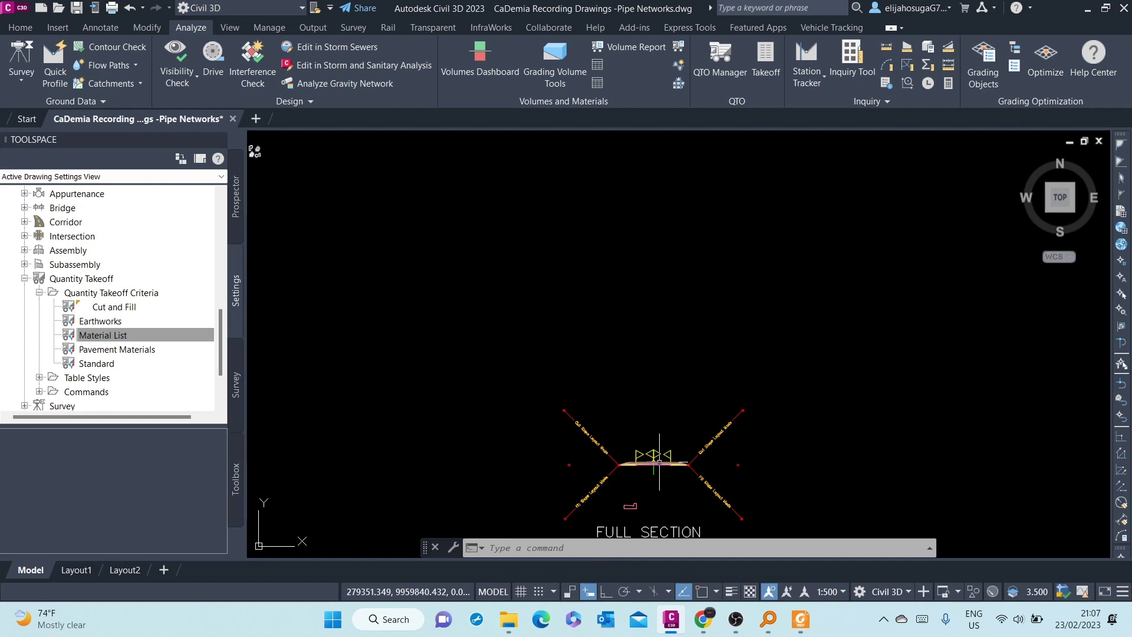
scroll(679, 449, up, 5)
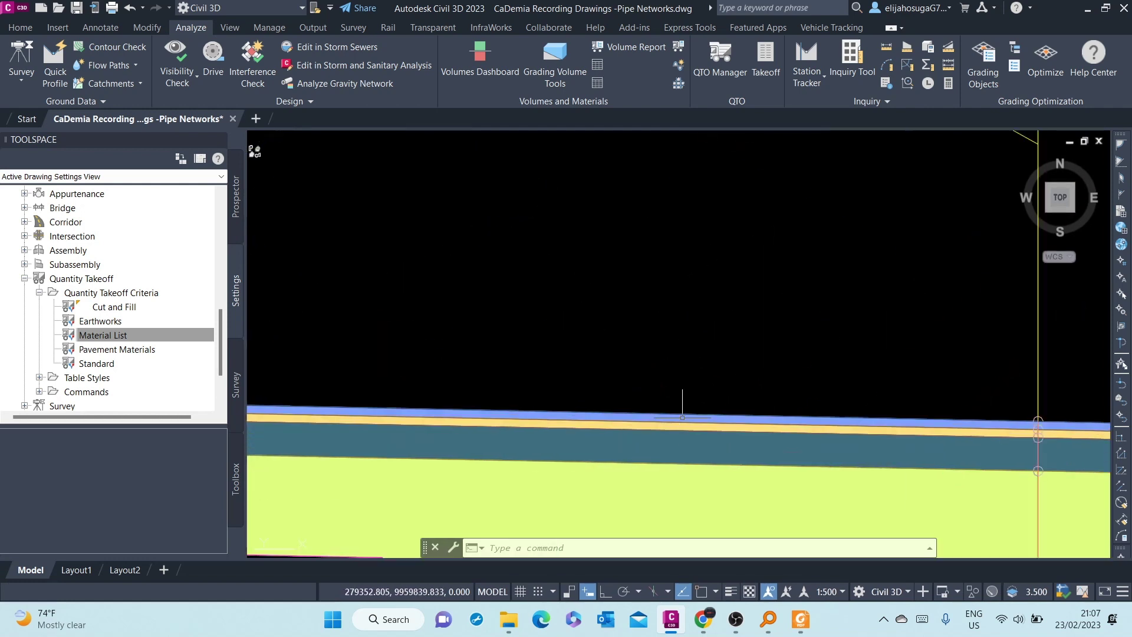
scroll(672, 427, down, 5)
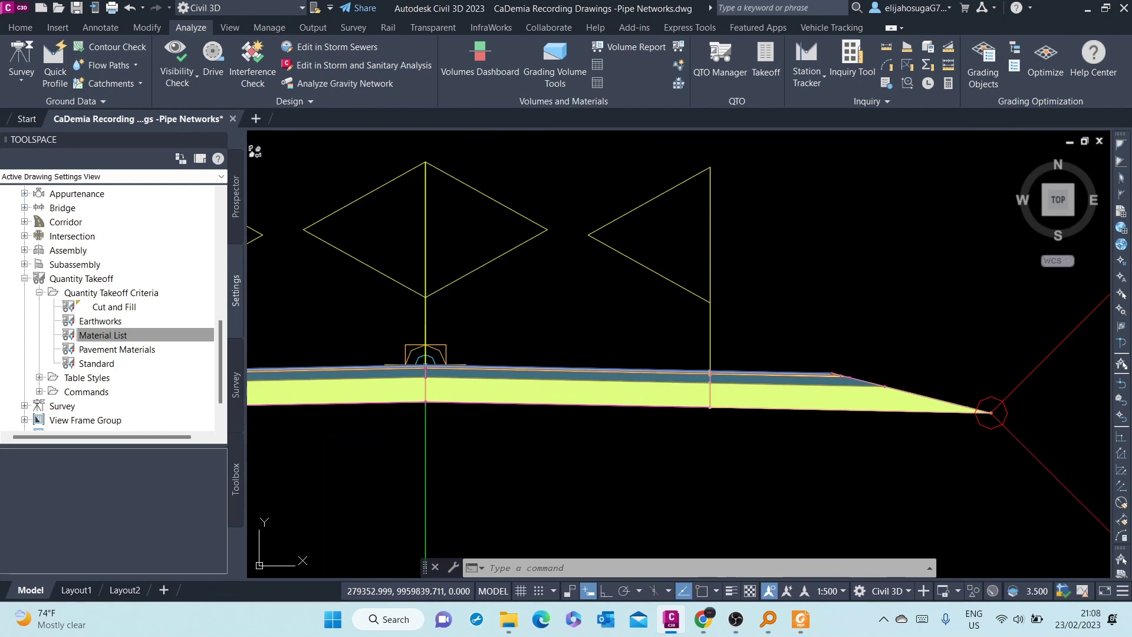
Check the lane subassembly's pave, base and sub-base depth parameters, then deselect it
click(641, 384)
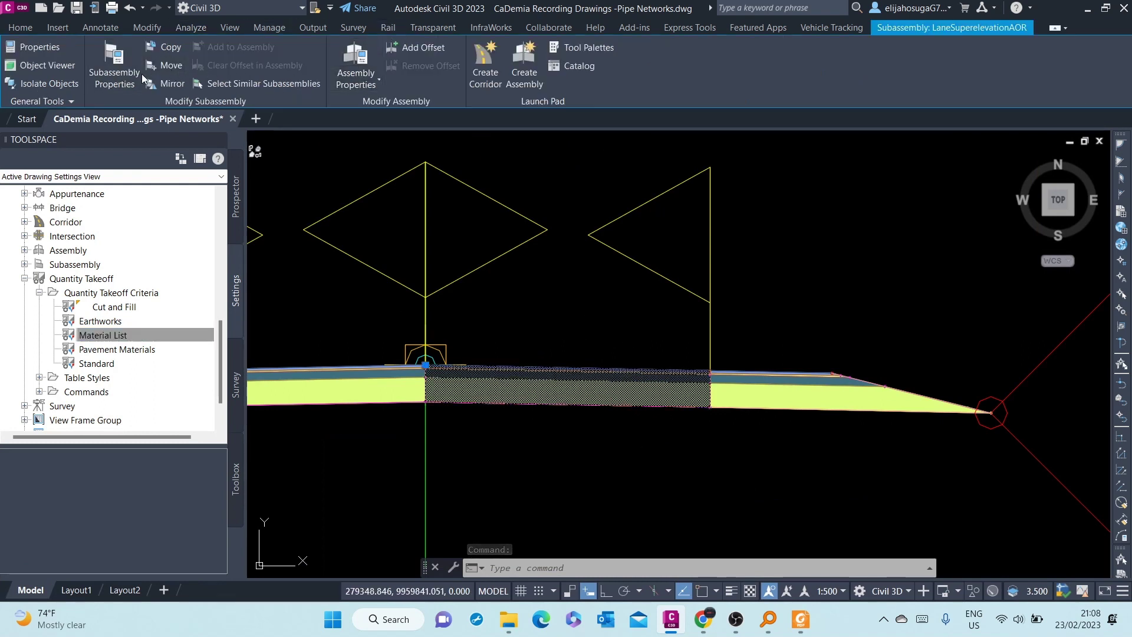
click(114, 68)
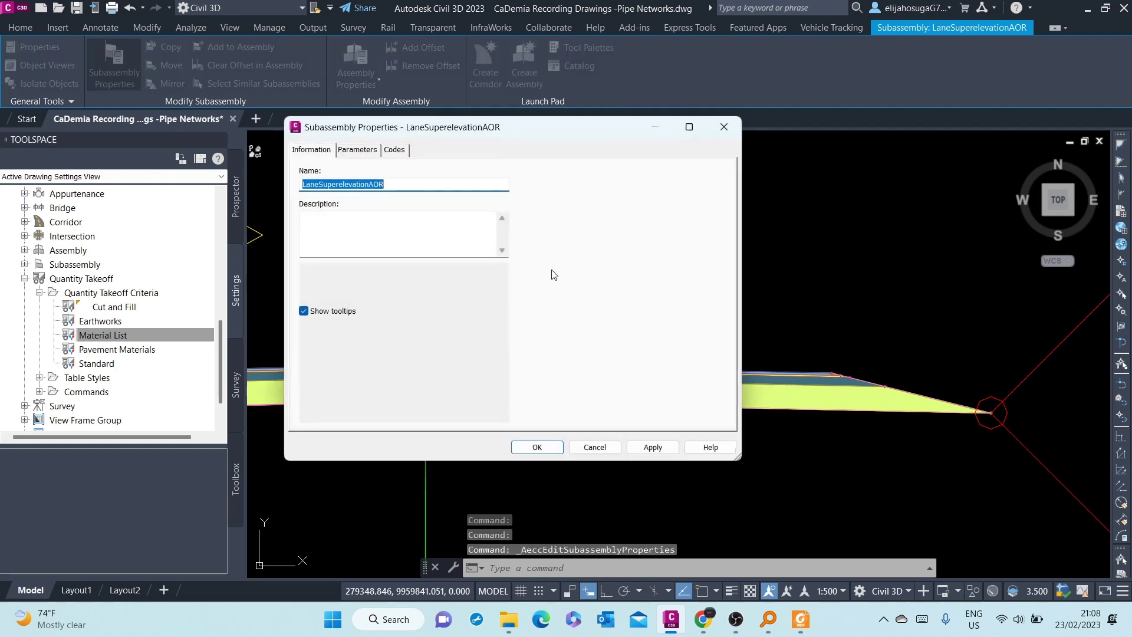
click(350, 150)
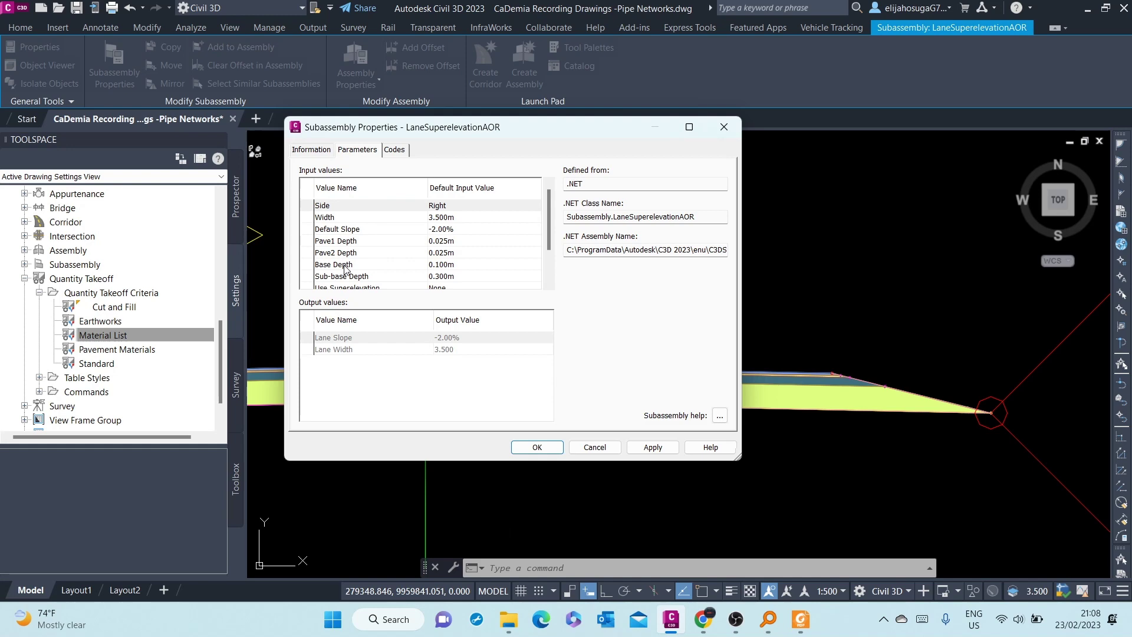
click(723, 127)
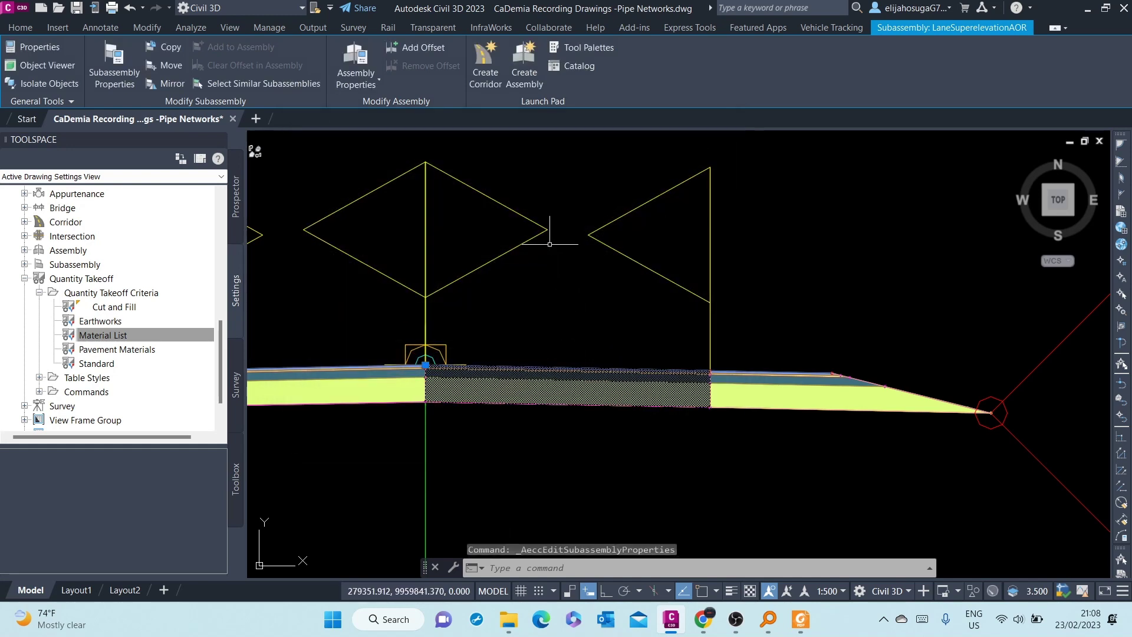
key(Escape)
click(131, 334)
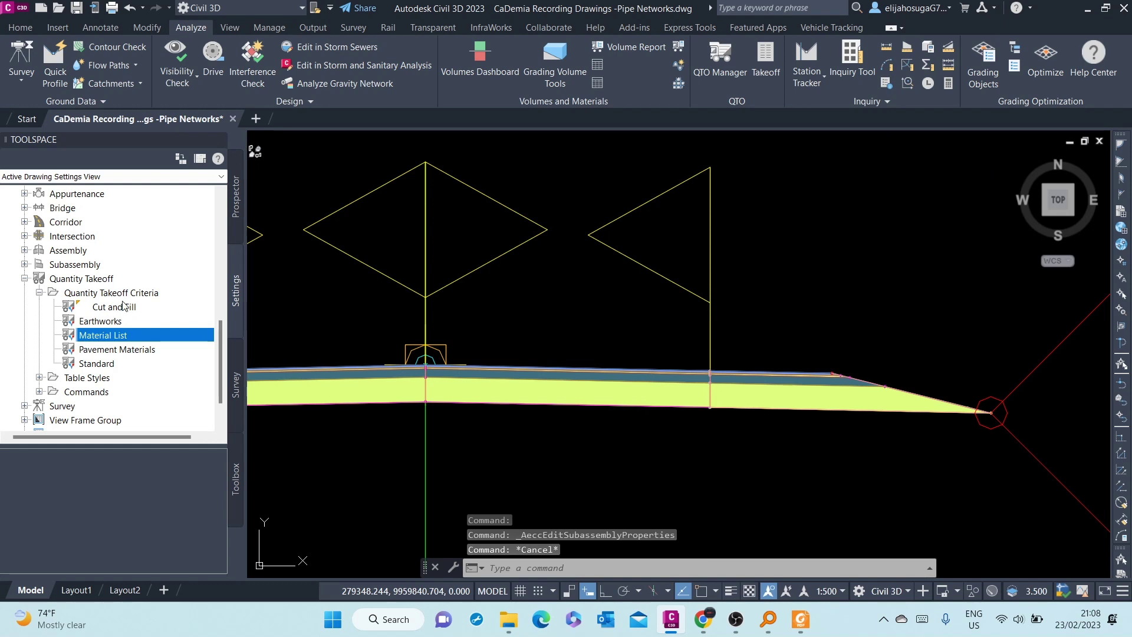
Edit Pavement Materials and switch the Pavement data type to corridor shapes
click(116, 349)
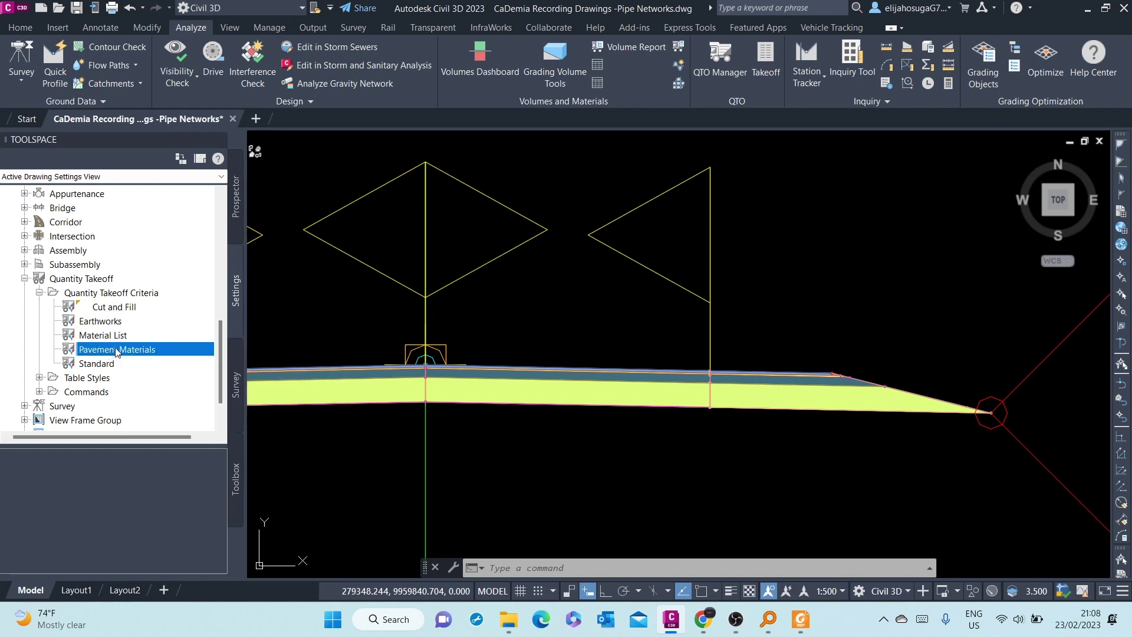
right_click(116, 352)
click(158, 356)
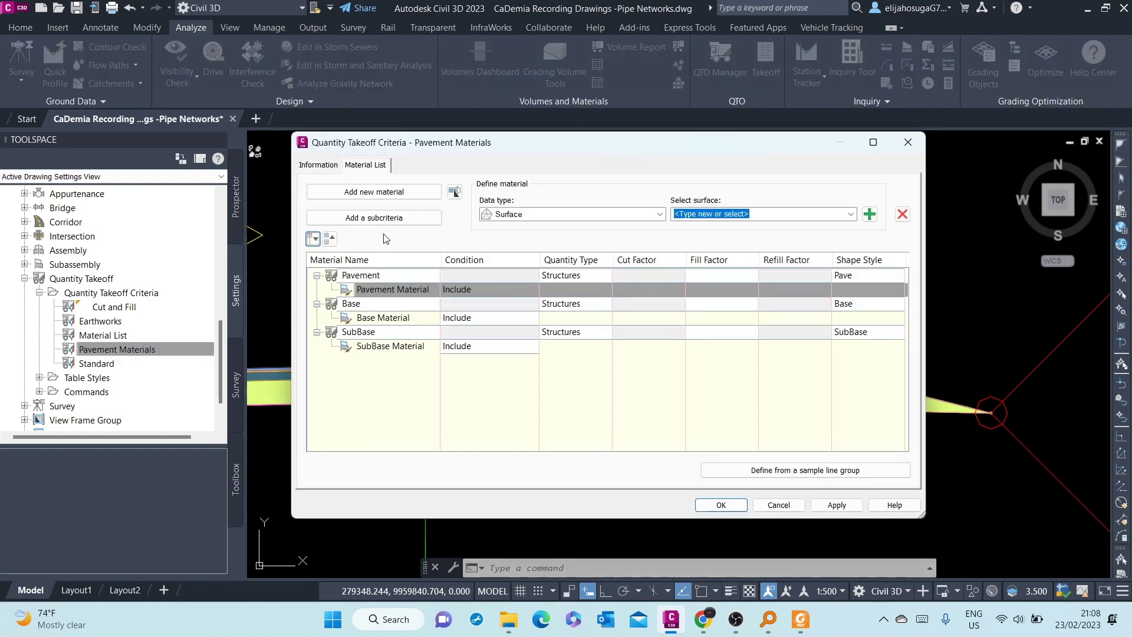
click(538, 219)
click(541, 240)
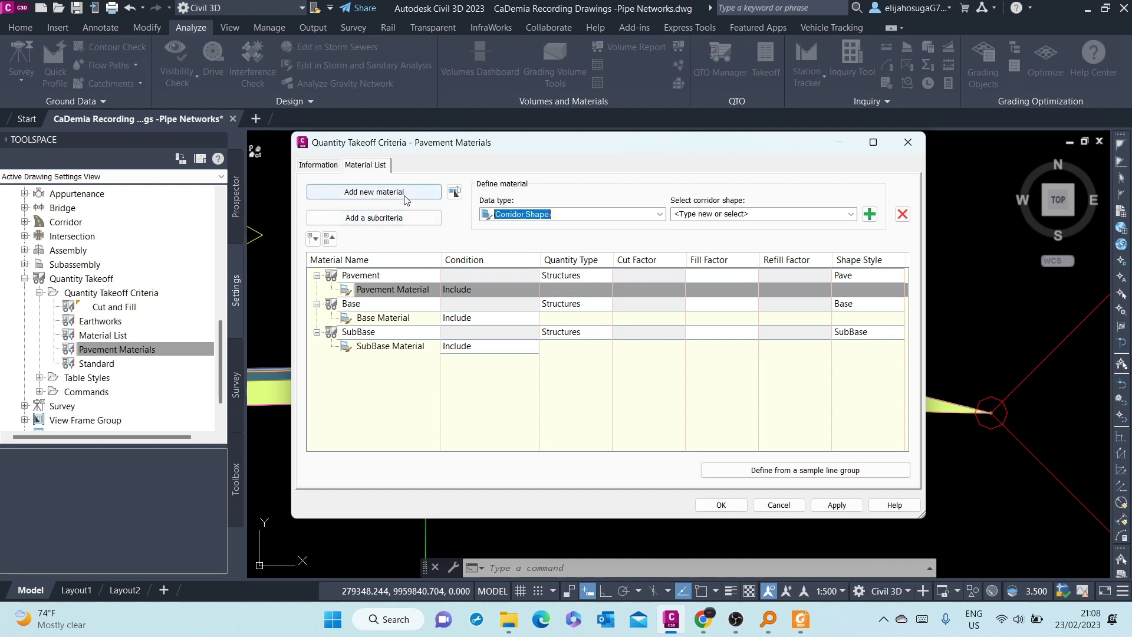
Add the Pave1 and Pave2 corridor shapes under the Pavement material
click(711, 214)
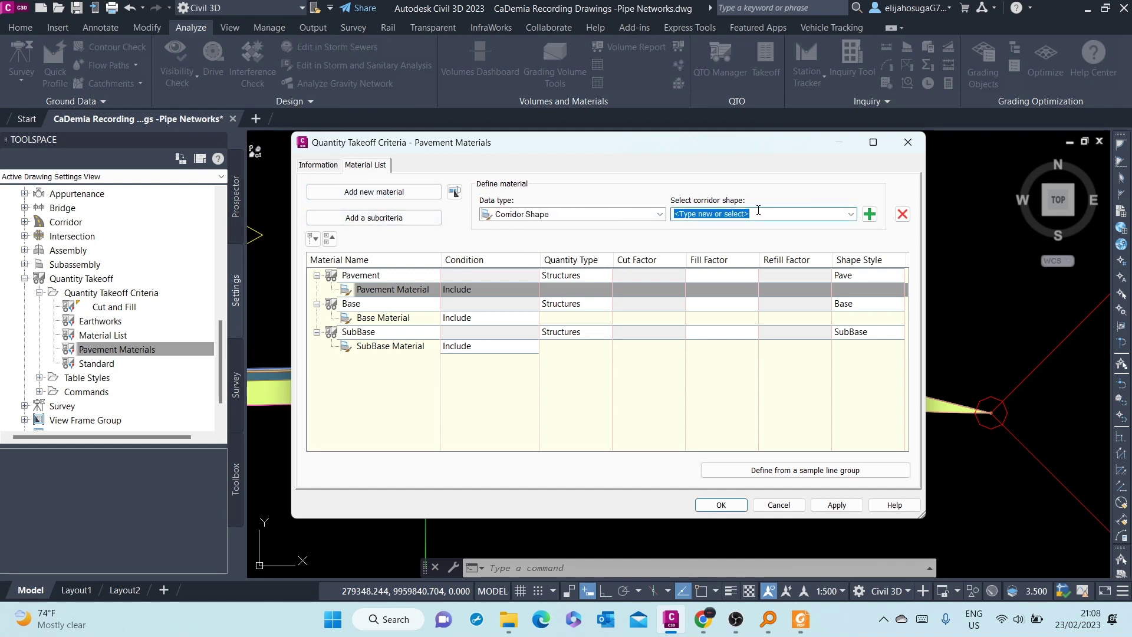
click(830, 213)
click(852, 215)
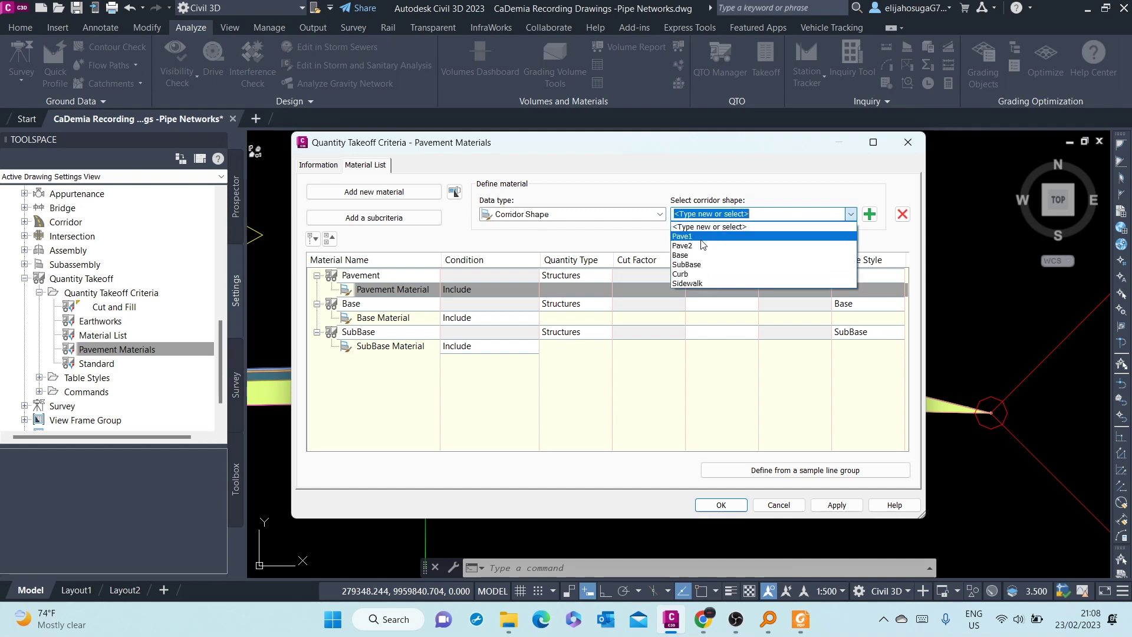
click(786, 238)
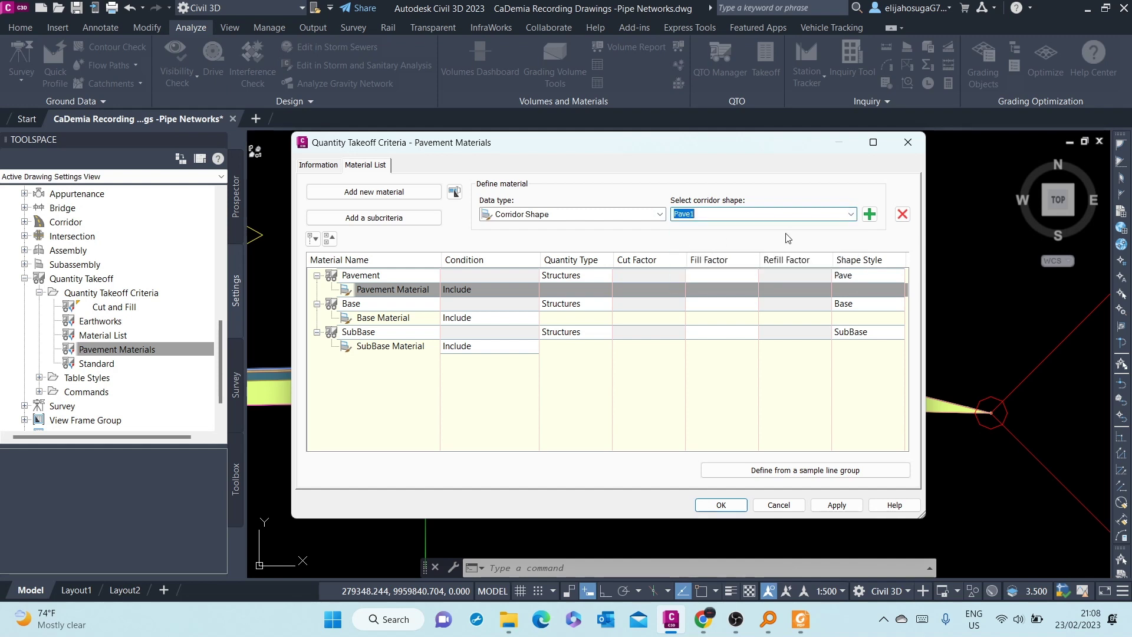
click(870, 214)
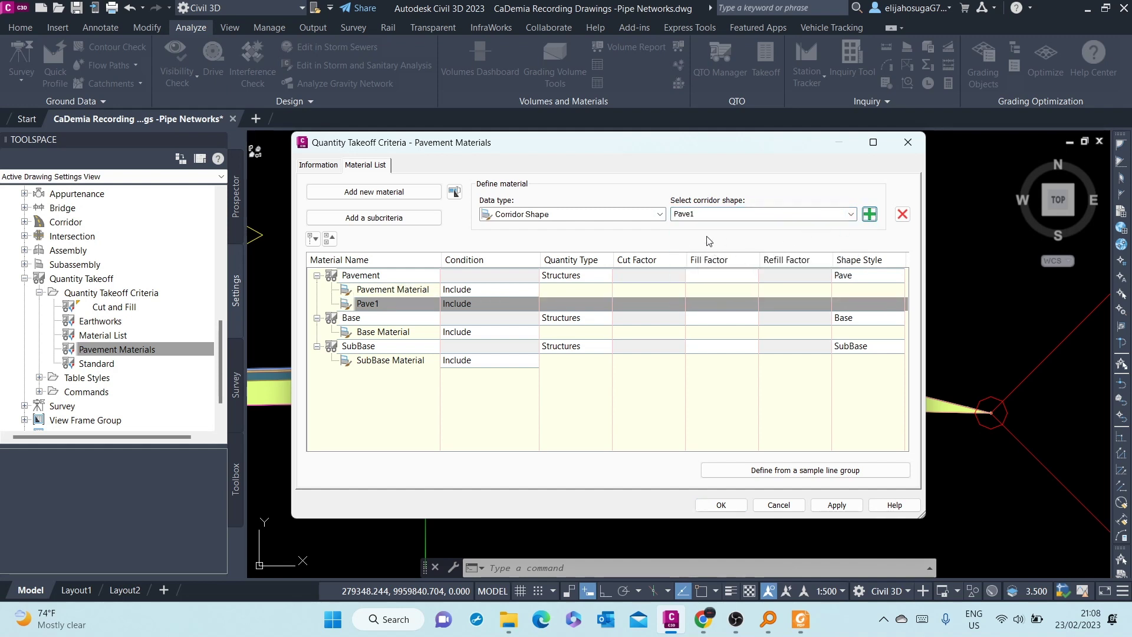
click(851, 215)
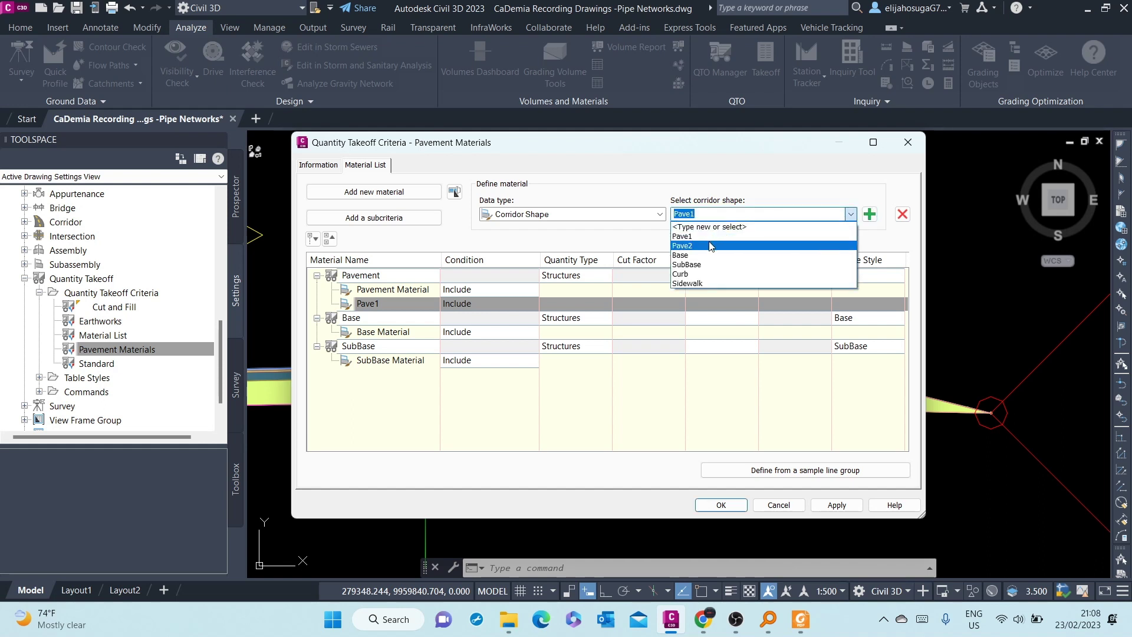
click(785, 233)
click(869, 214)
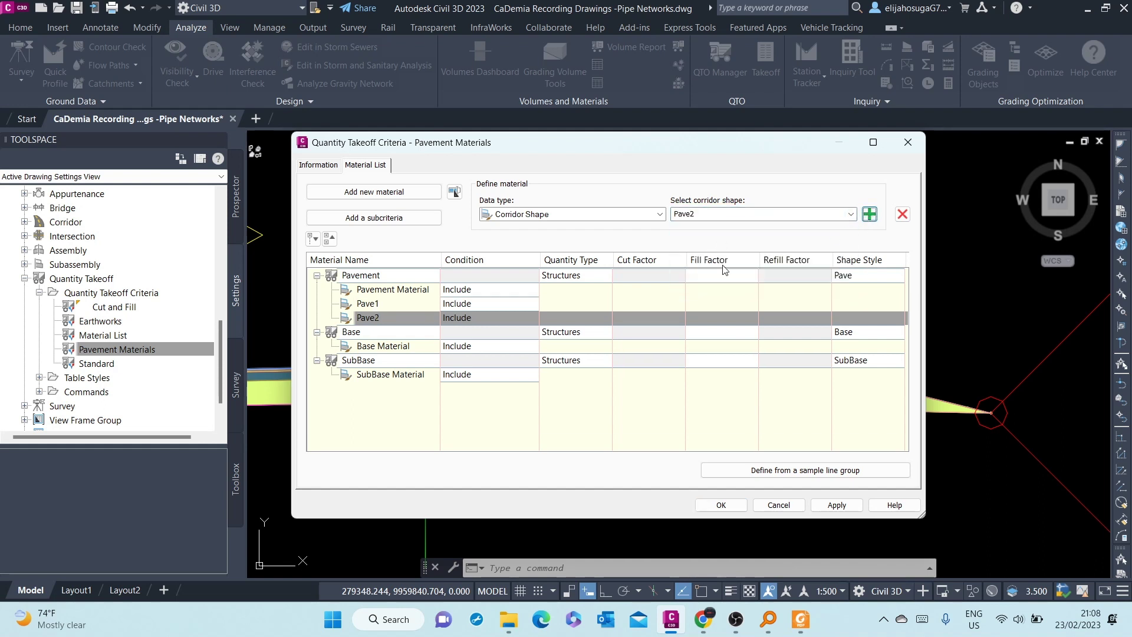
Delete the old Pavement Material entry, apply the changes and close the criteria
click(397, 291)
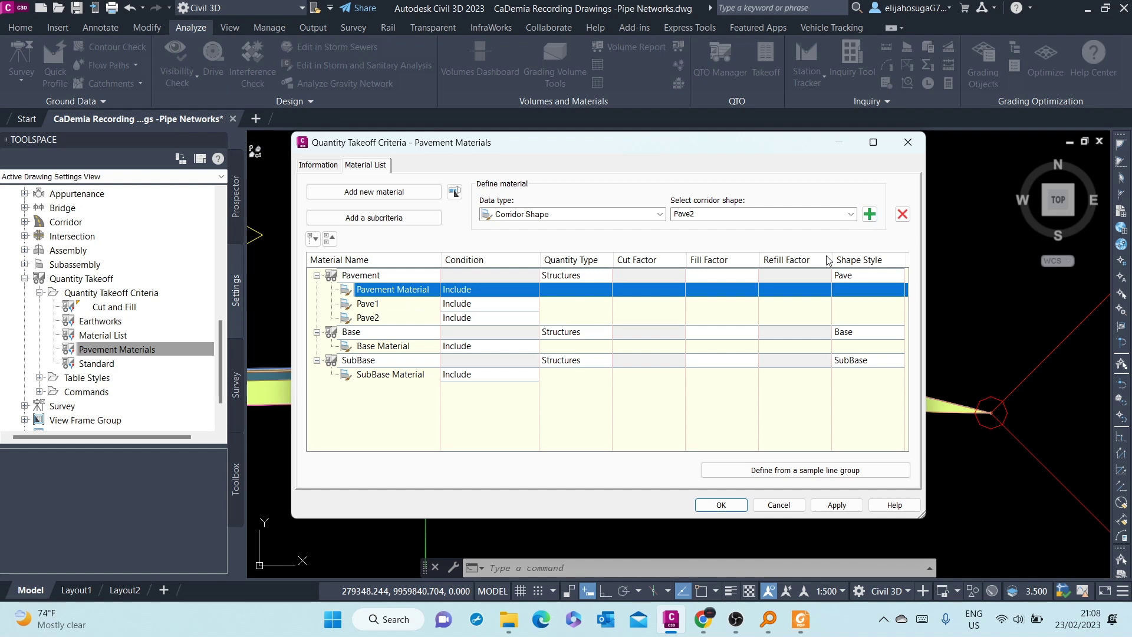
click(903, 214)
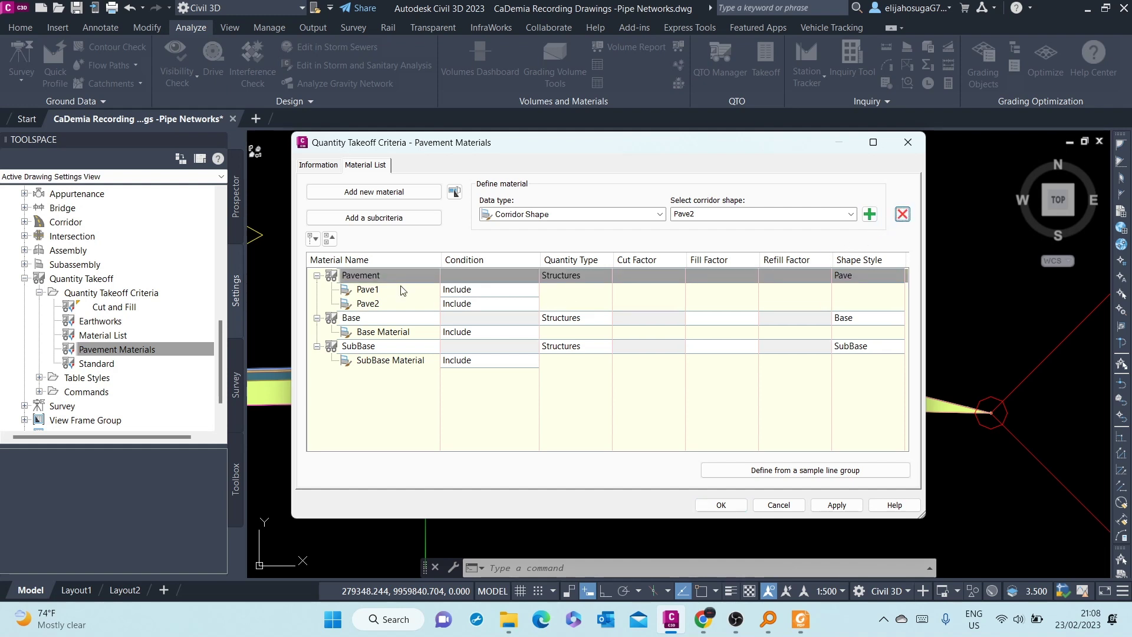
click(365, 290)
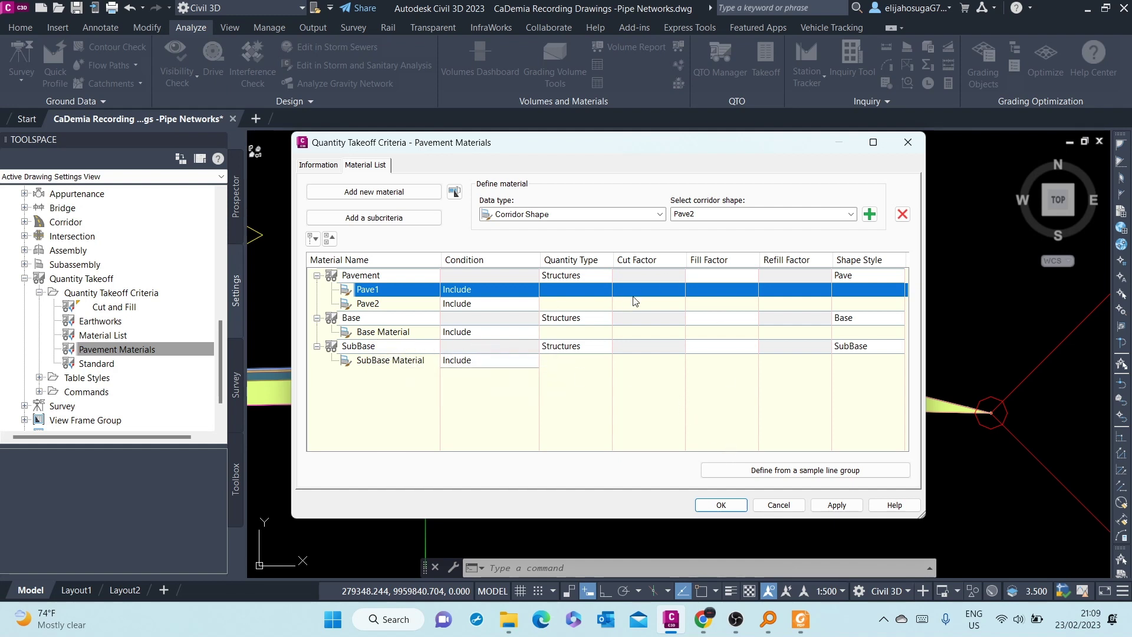
click(832, 506)
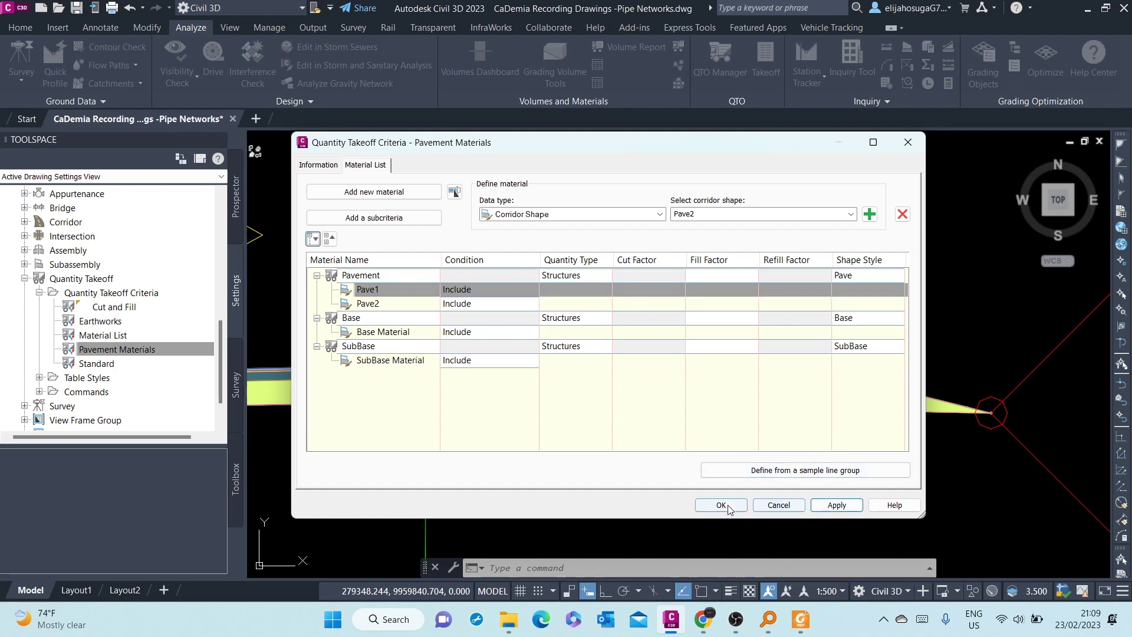
click(761, 506)
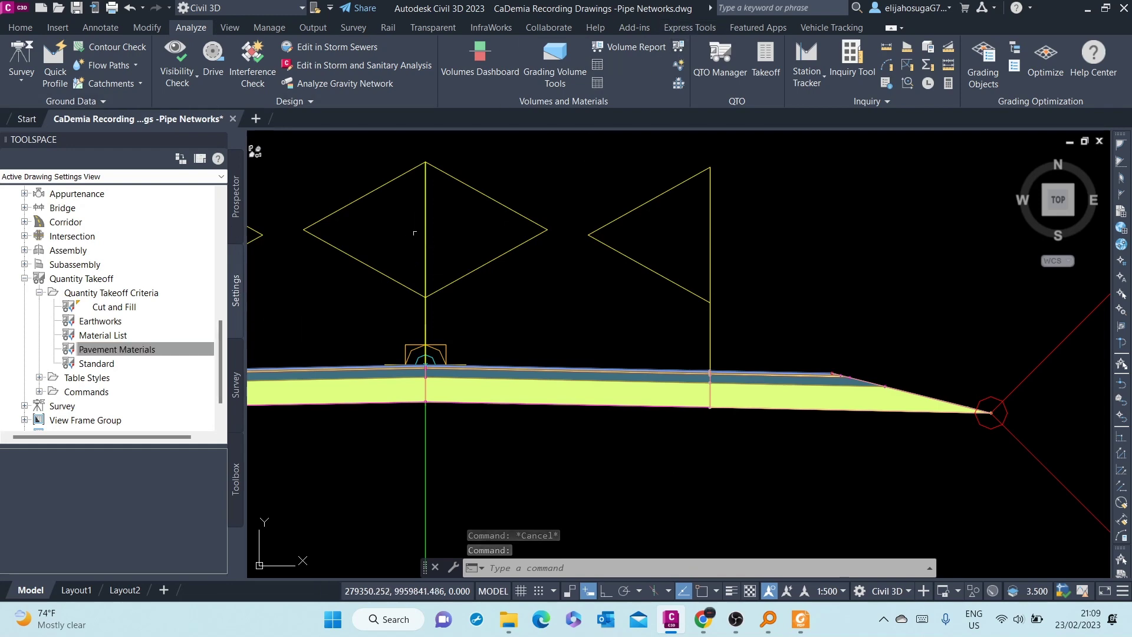
Zoom out and pan until the full corridor cross-section and FULL SECTION title show
scroll(277, 321, down, 5)
mouse_move(277, 321)
middle_down()
mouse_move(352, 324)
mouse_move(383, 382)
middle_up()
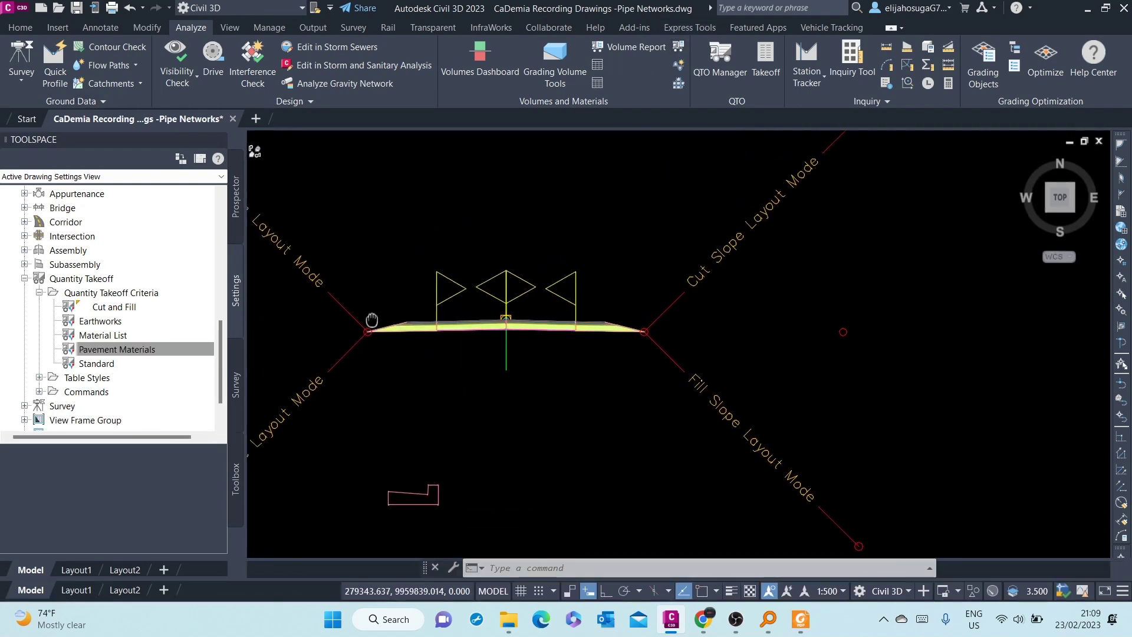
scroll(374, 223, up, 4)
scroll(384, 304, down, 4)
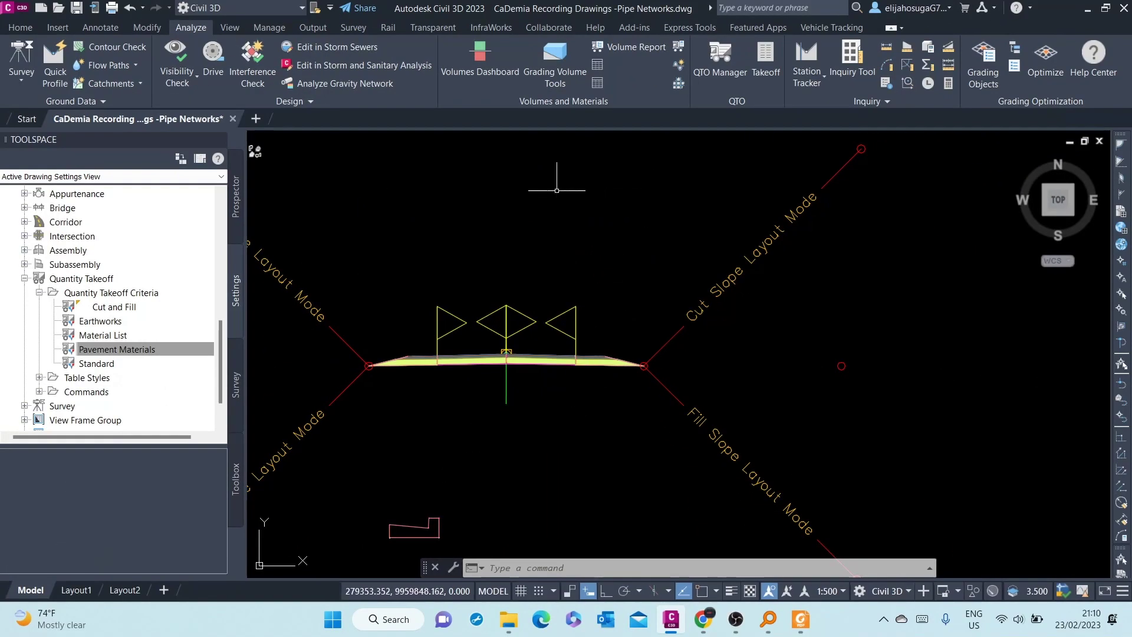
scroll(543, 224, down, 2)
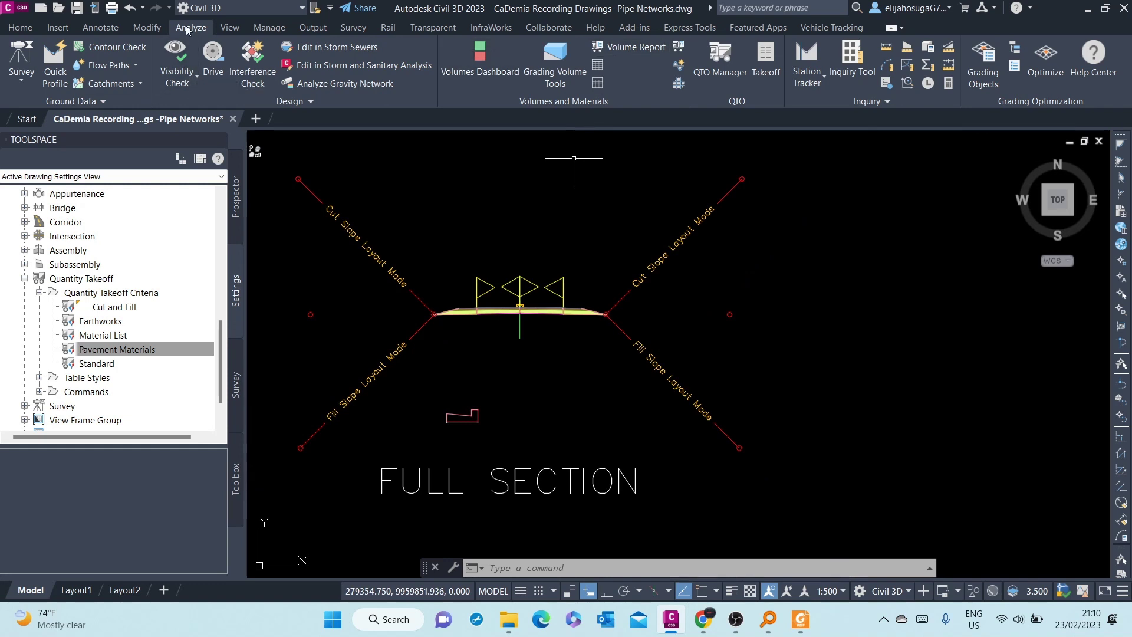
Compute materials for RD-1 / SL Collection - 1, importing the Pavement Materials criteria
click(679, 48)
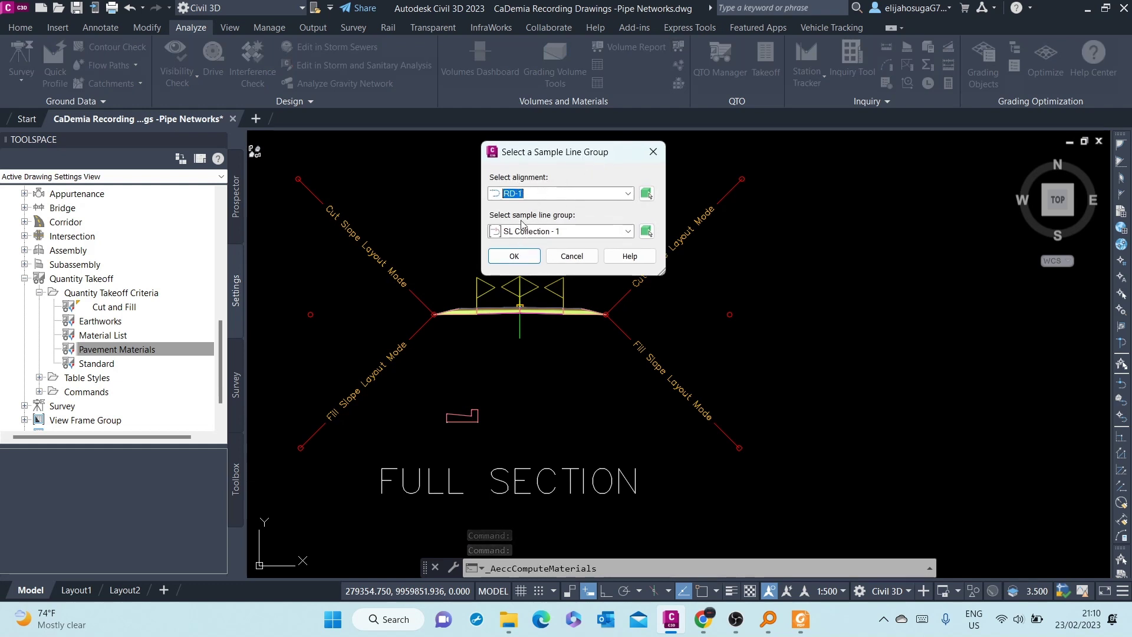
click(519, 264)
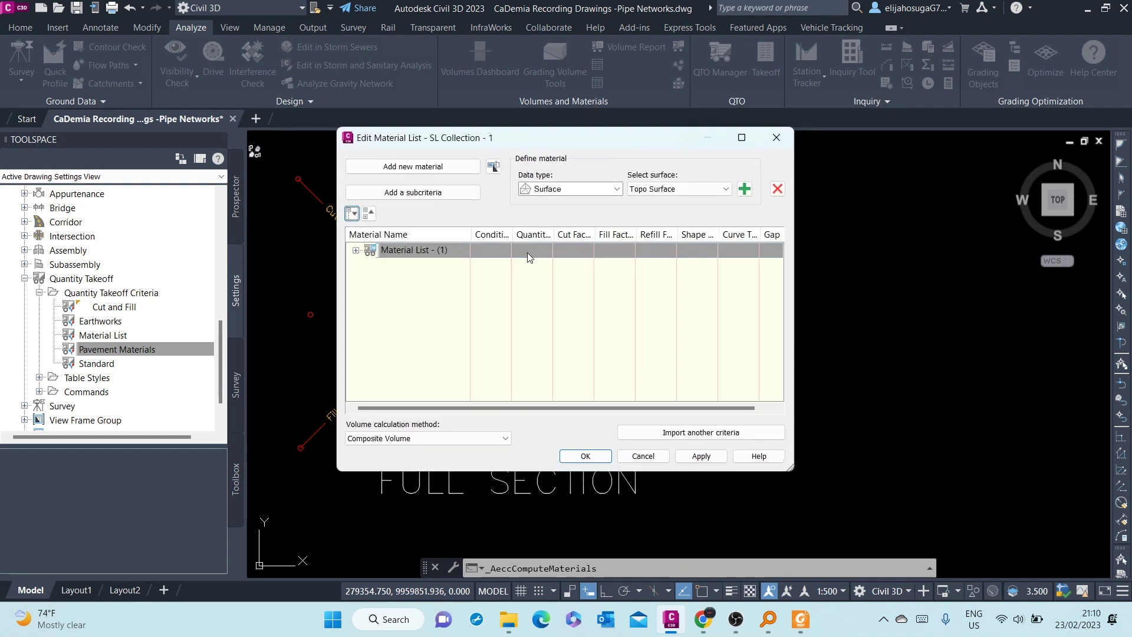
click(356, 251)
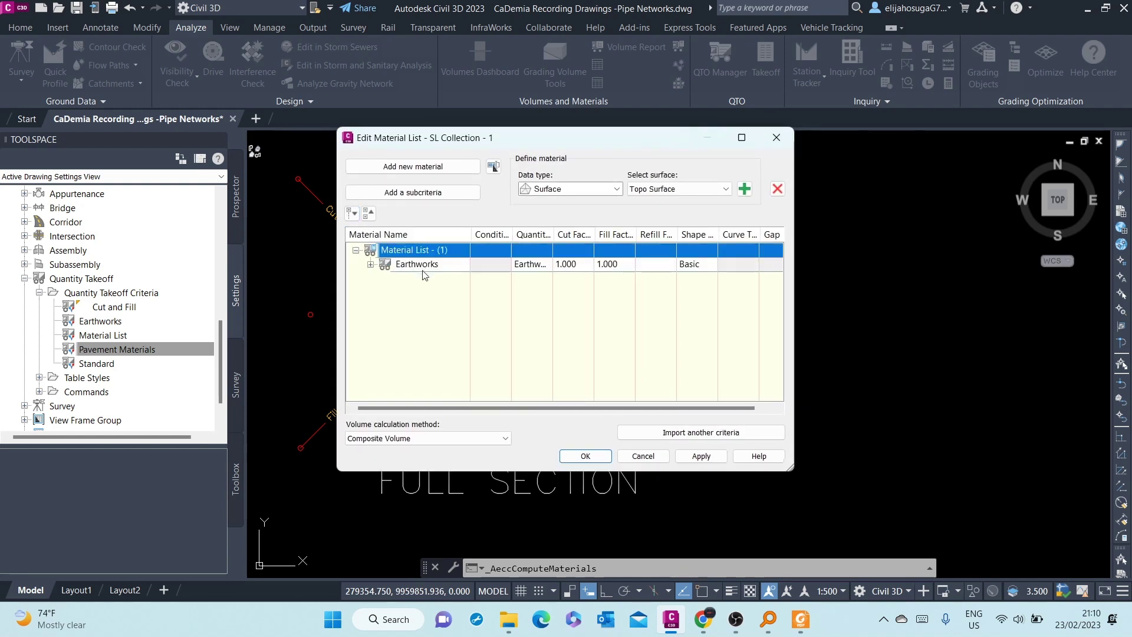
click(687, 434)
click(848, 195)
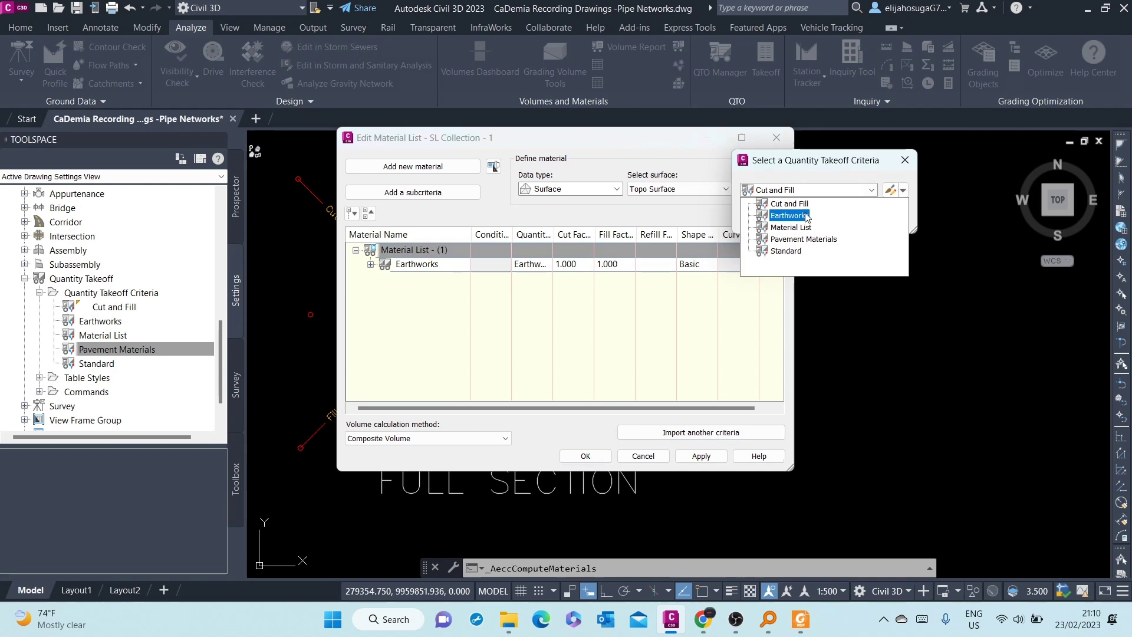
click(786, 246)
Map Pave1, Pave2, Base and SubBase Material to RD-1 Corridor Pave1, Pave2, Base and SubBase
click(769, 218)
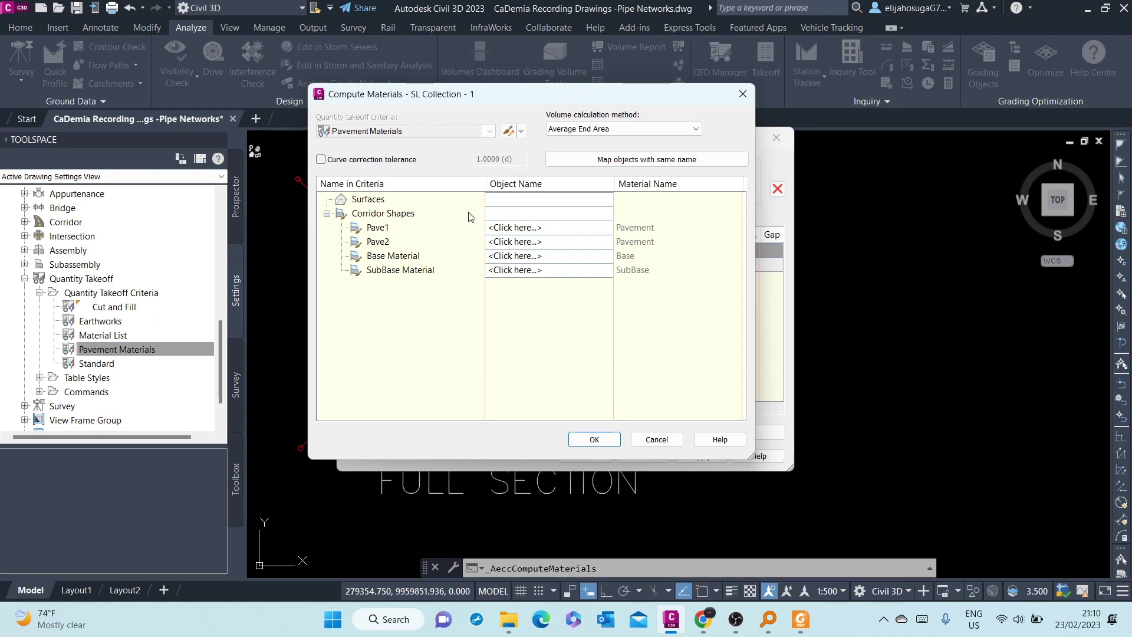
click(527, 229)
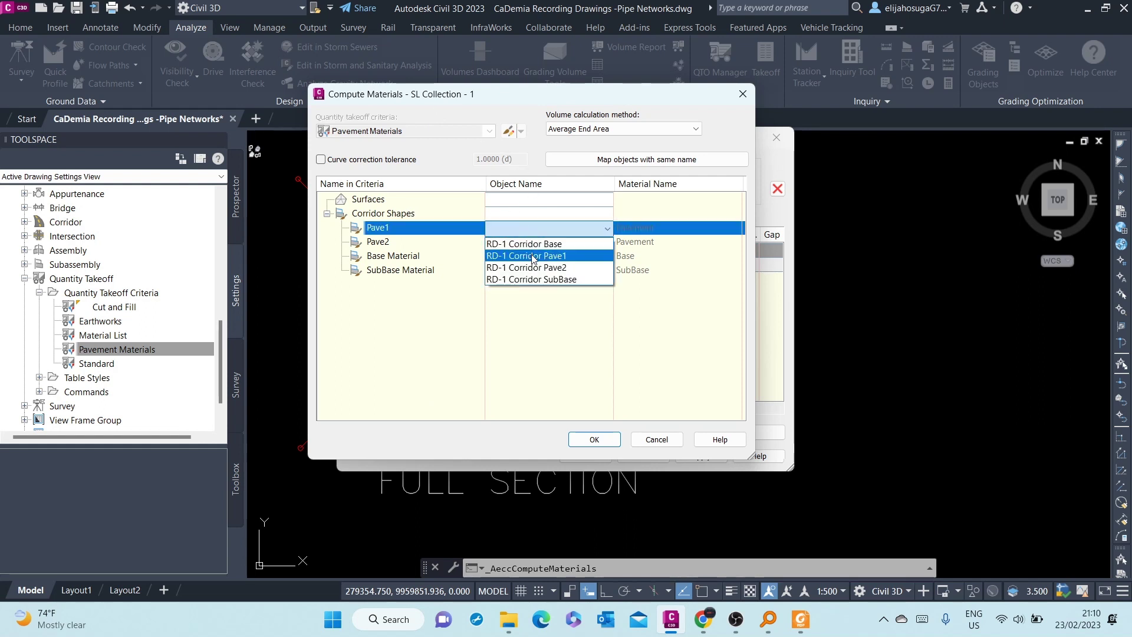
click(533, 256)
click(518, 247)
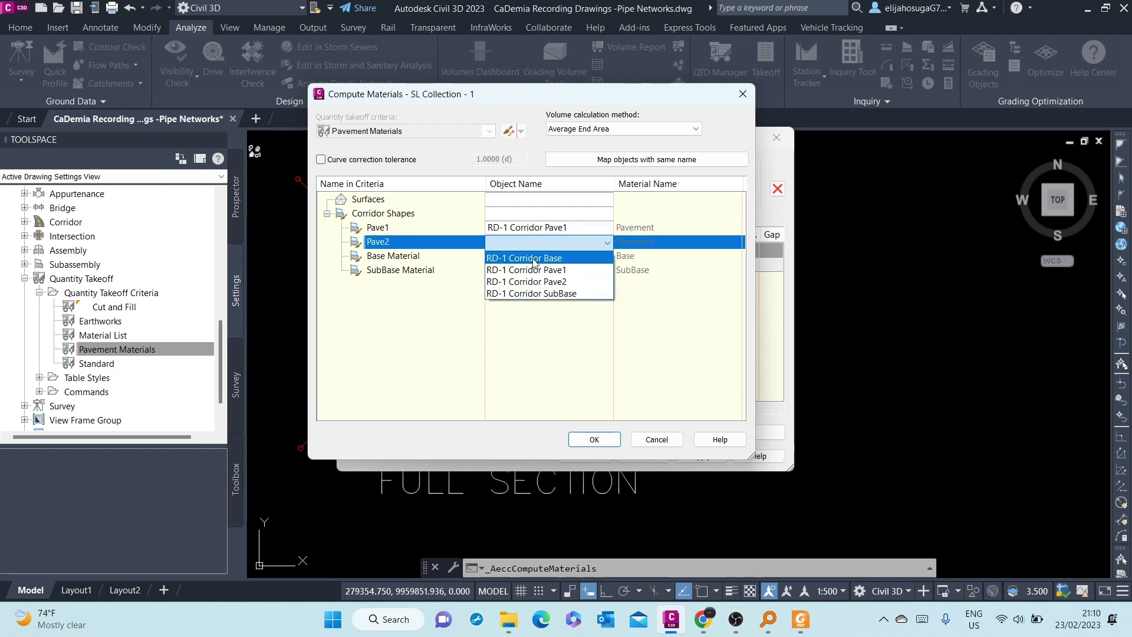
click(533, 282)
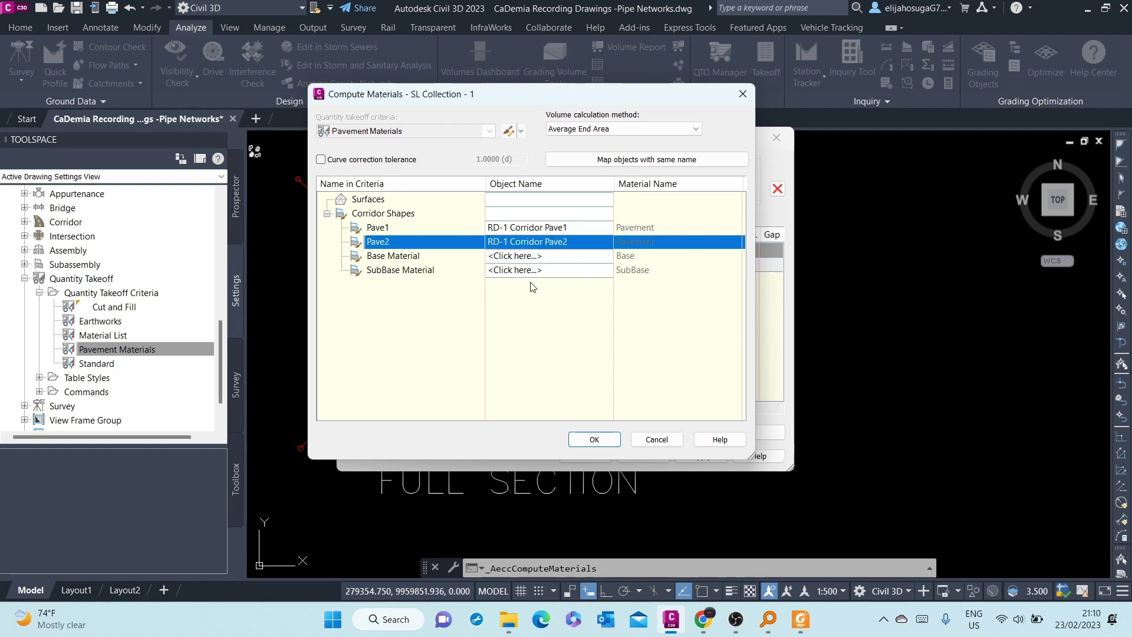
click(530, 257)
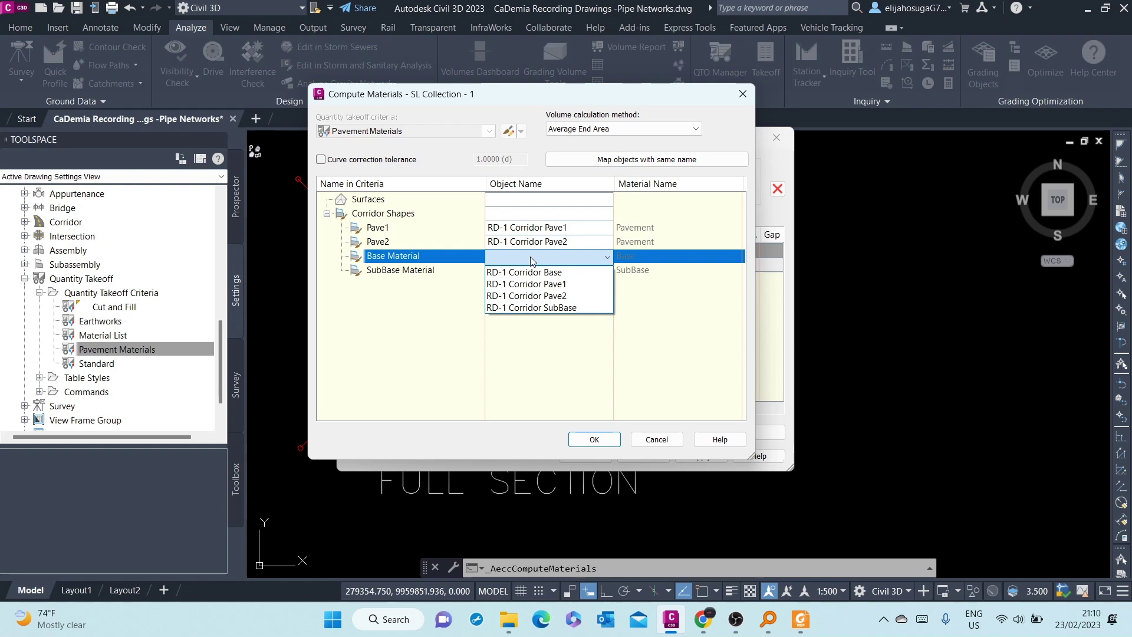
click(526, 273)
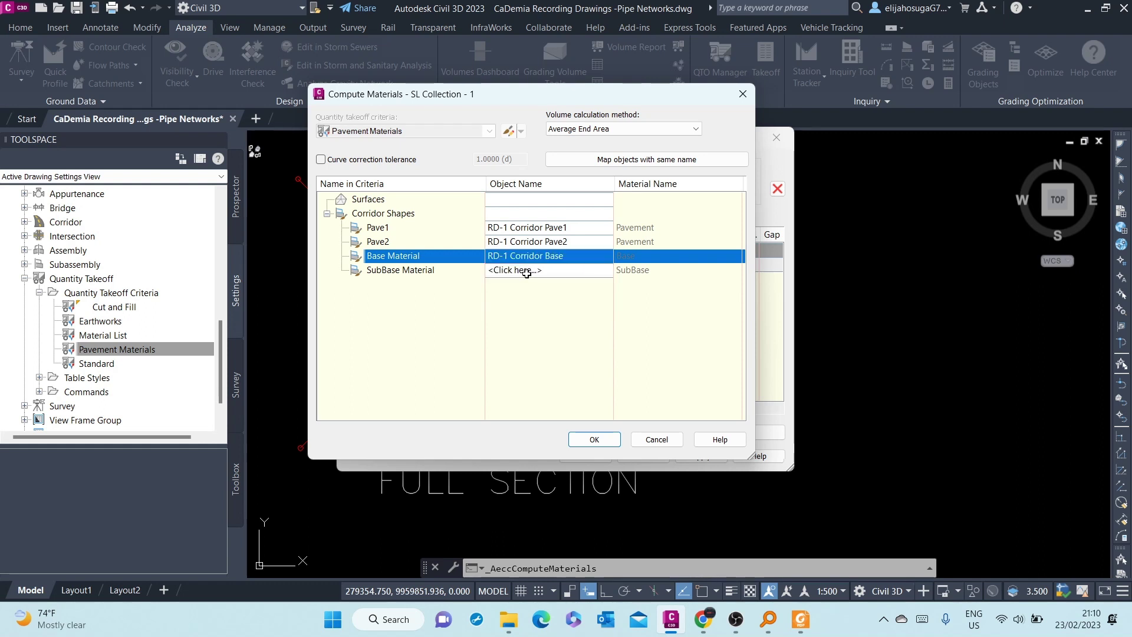
click(526, 273)
click(546, 325)
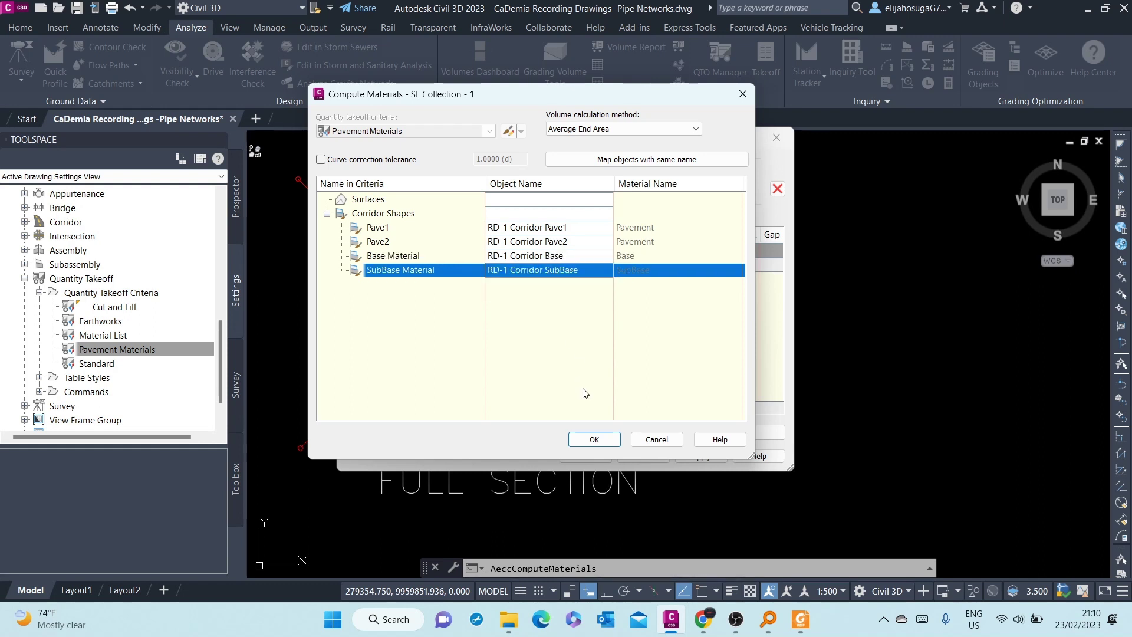
click(630, 129)
click(629, 130)
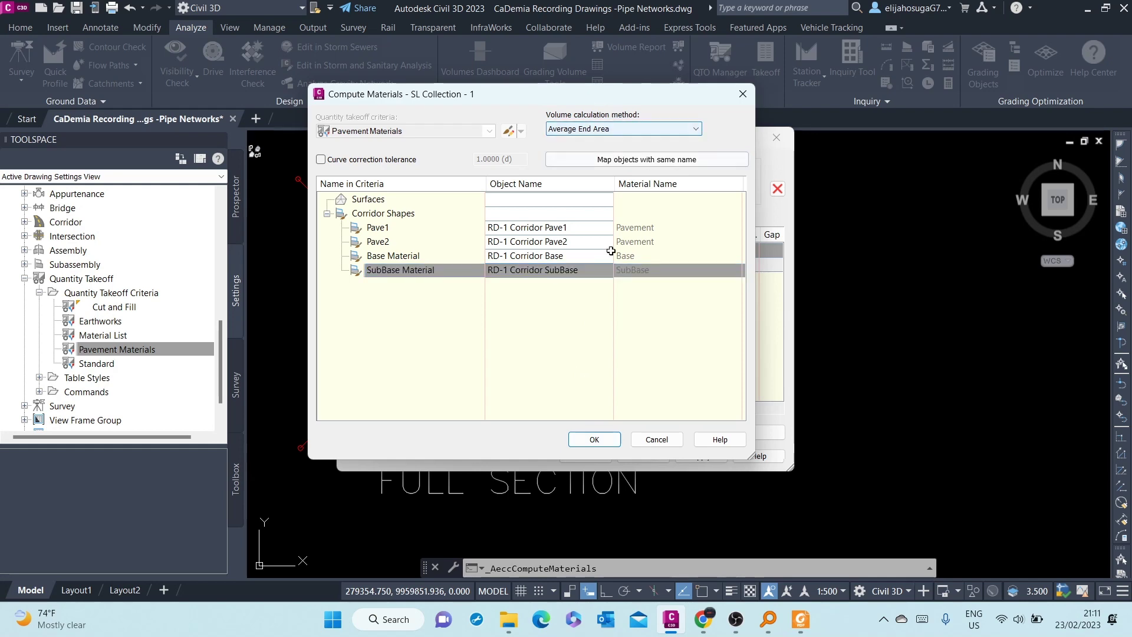
click(594, 440)
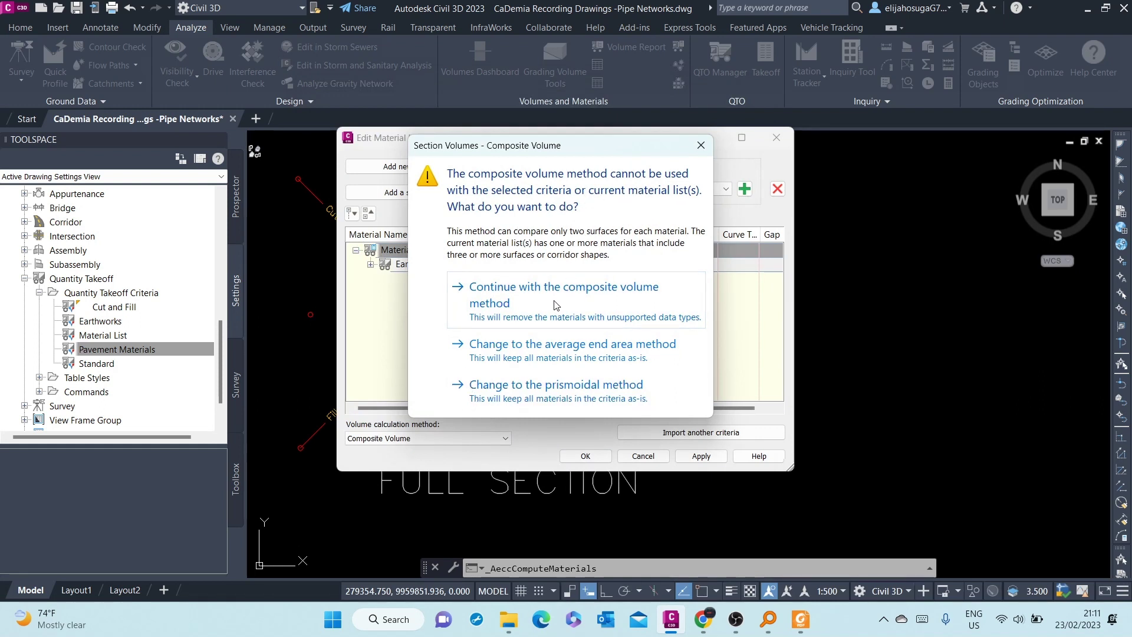
Switch to Average End Area and rename Material List - (2) to 'Pave Materials'
click(573, 347)
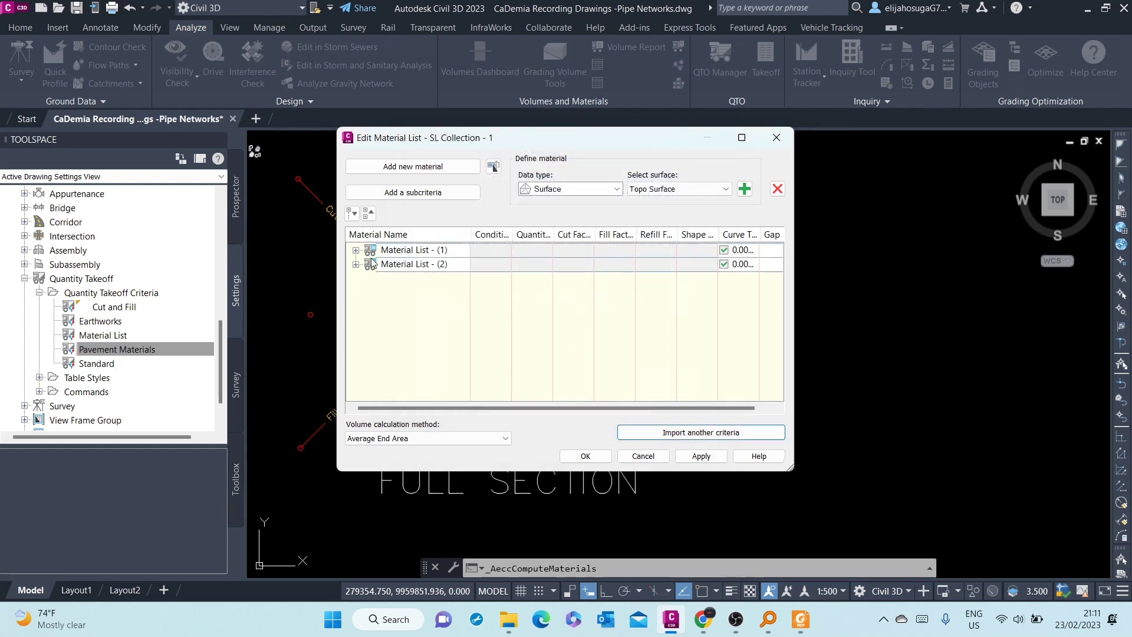
double_click(424, 251)
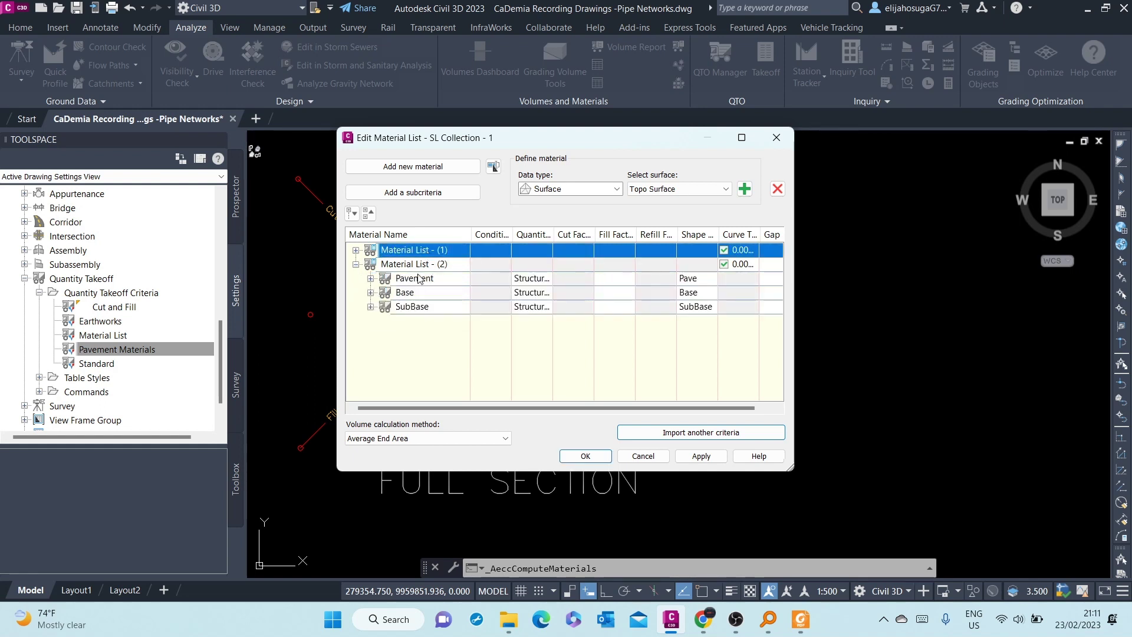
click(445, 264)
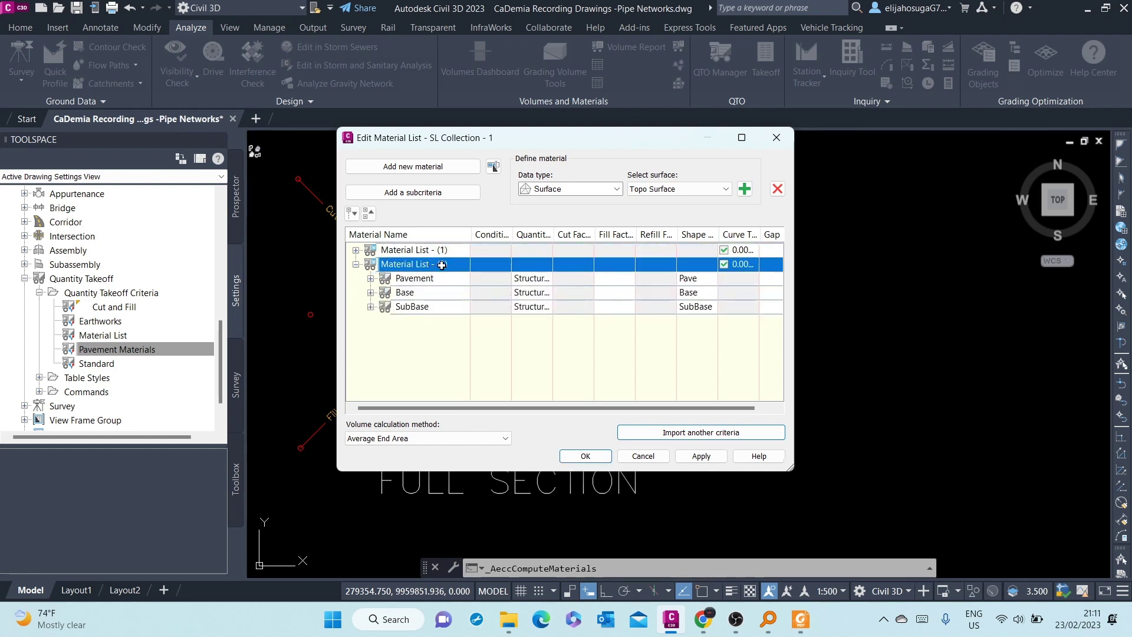
click(449, 266)
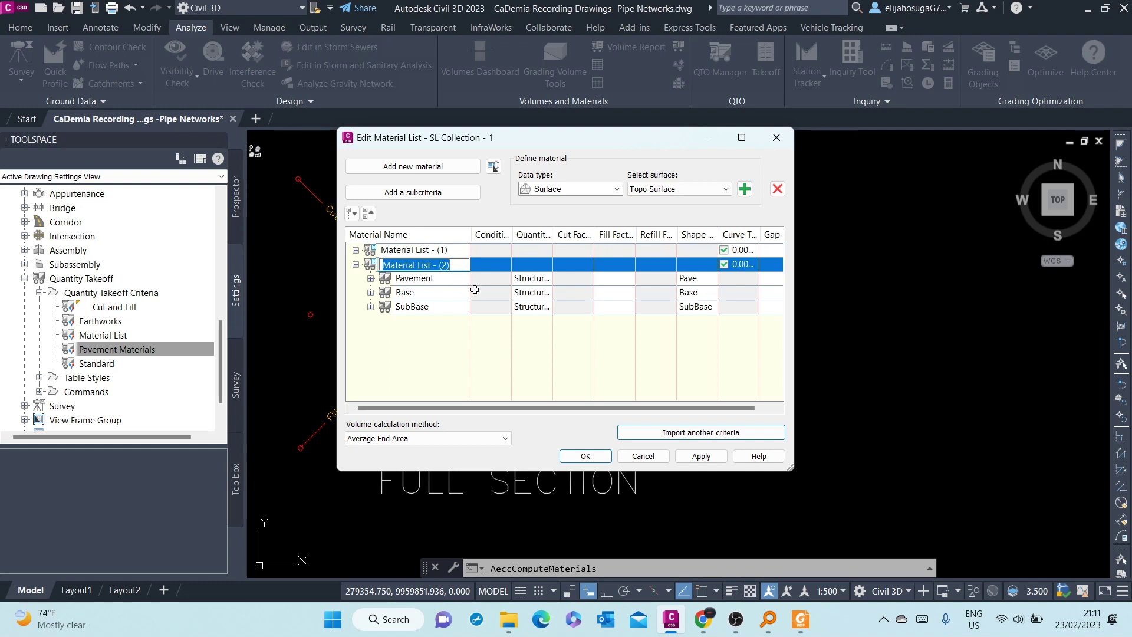
text(Pave Materials)
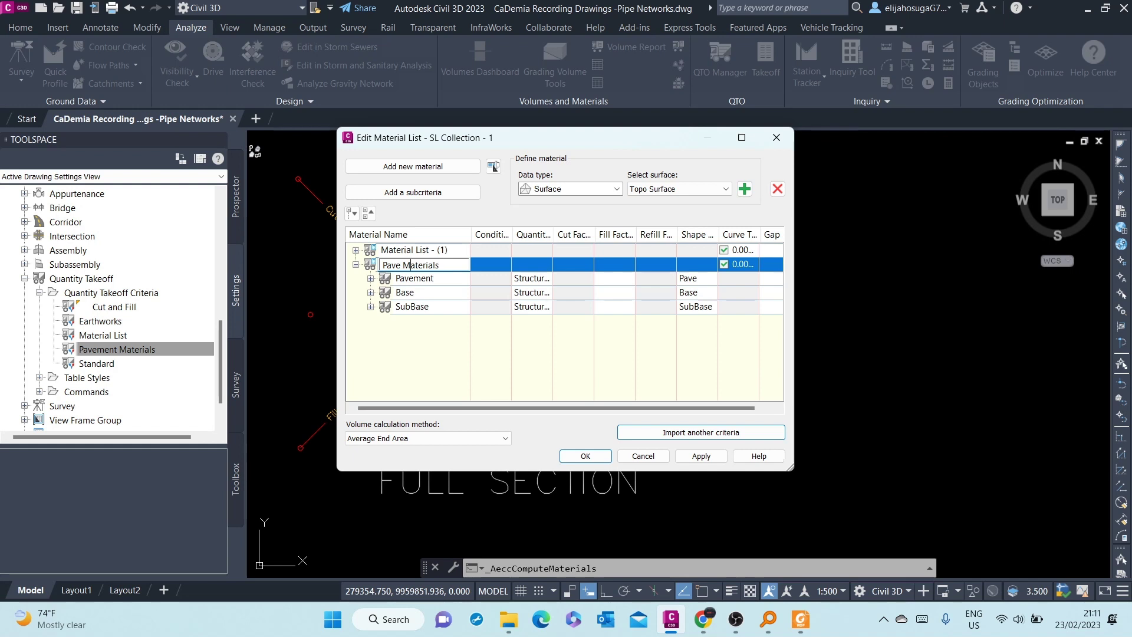
click(472, 376)
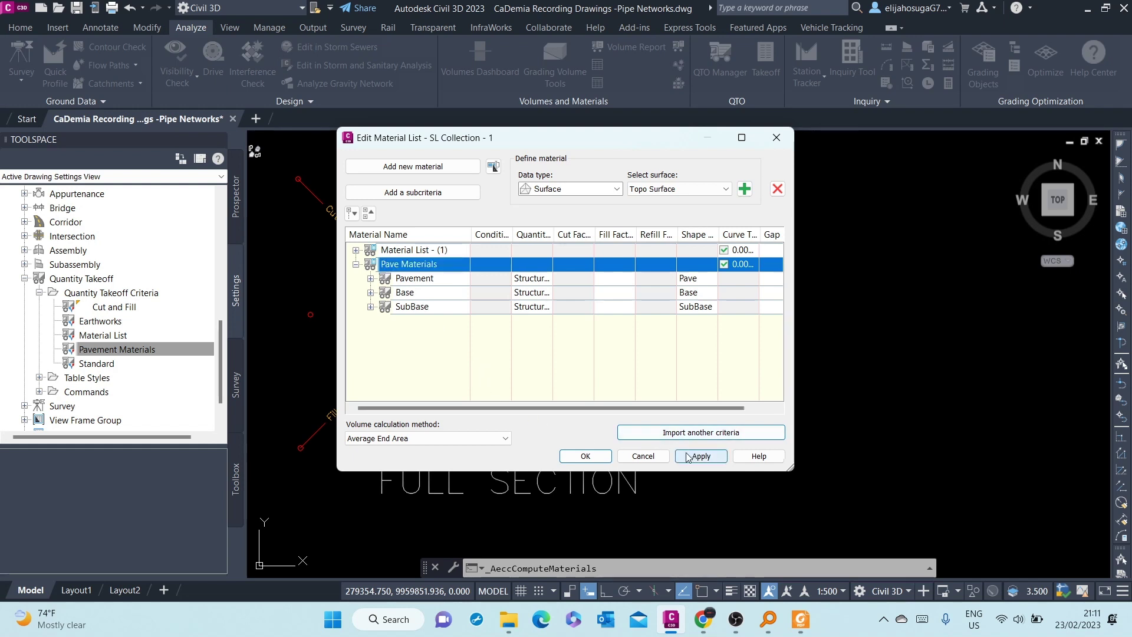
click(585, 456)
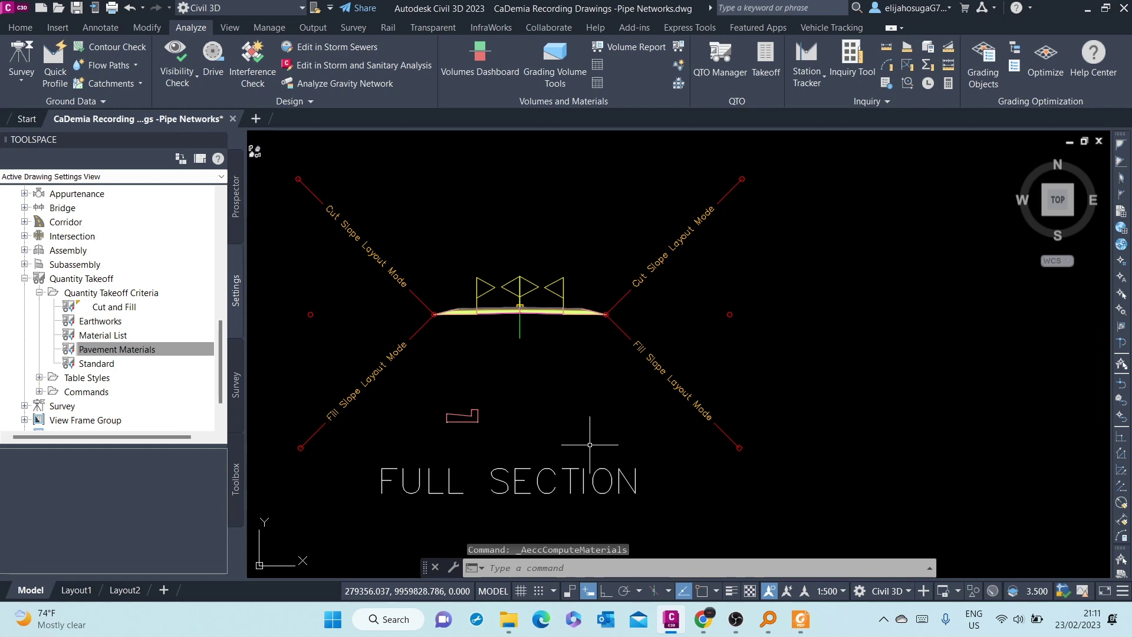
Generate the RD-1 volume report using Pave Materials and the Select Material.xsl style sheet
scroll(517, 301, down, 4)
middle_drag(575, 296, 575, 379)
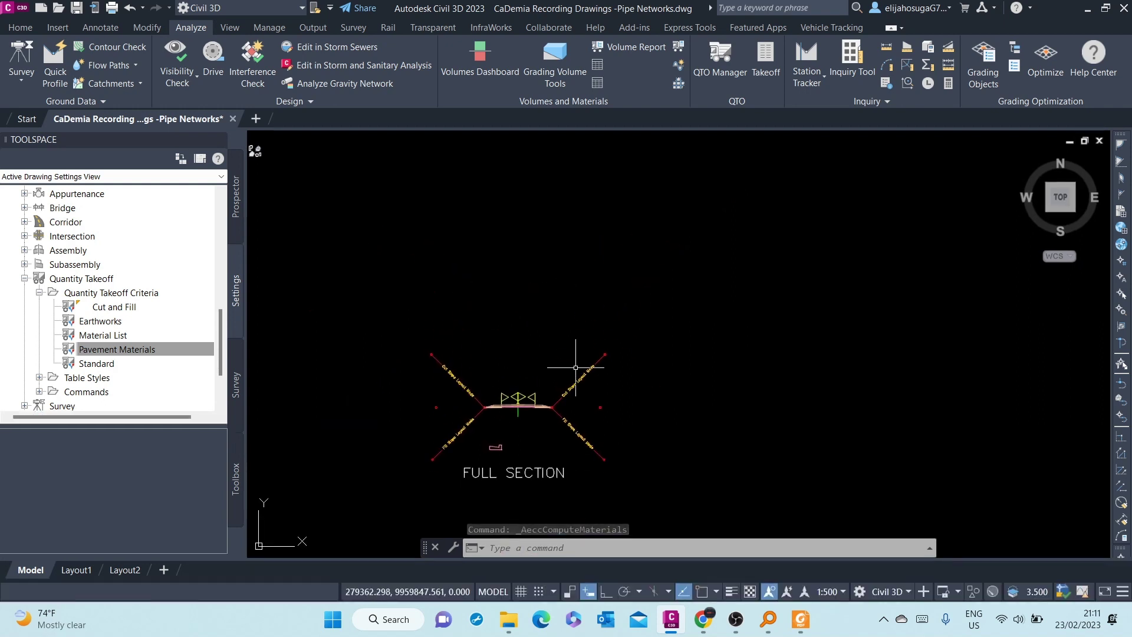
click(630, 48)
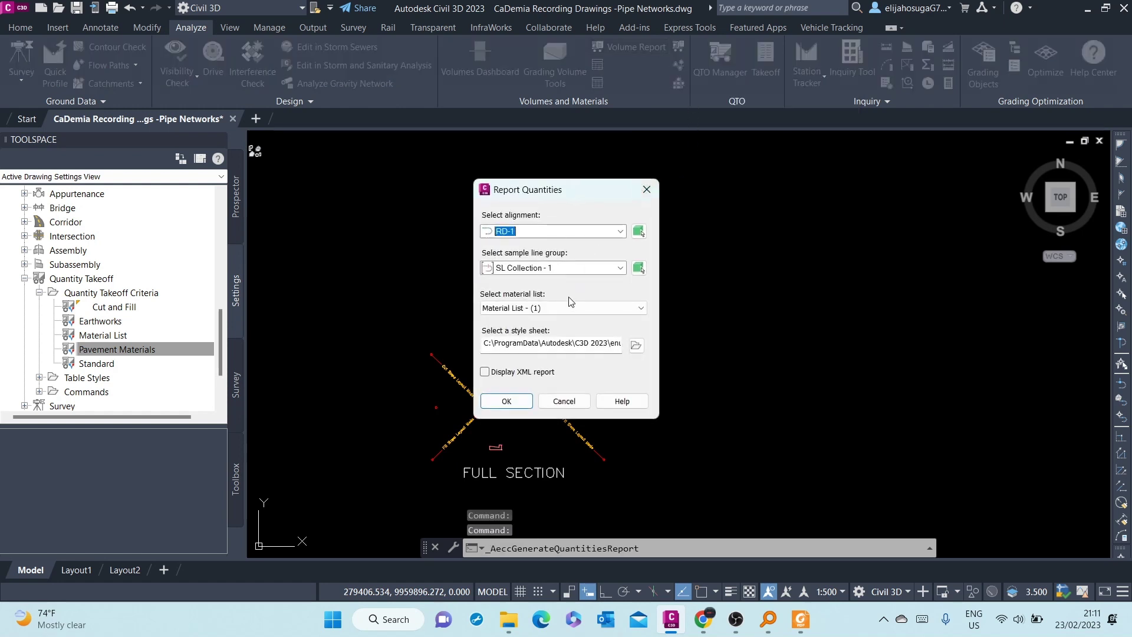
click(570, 306)
click(521, 328)
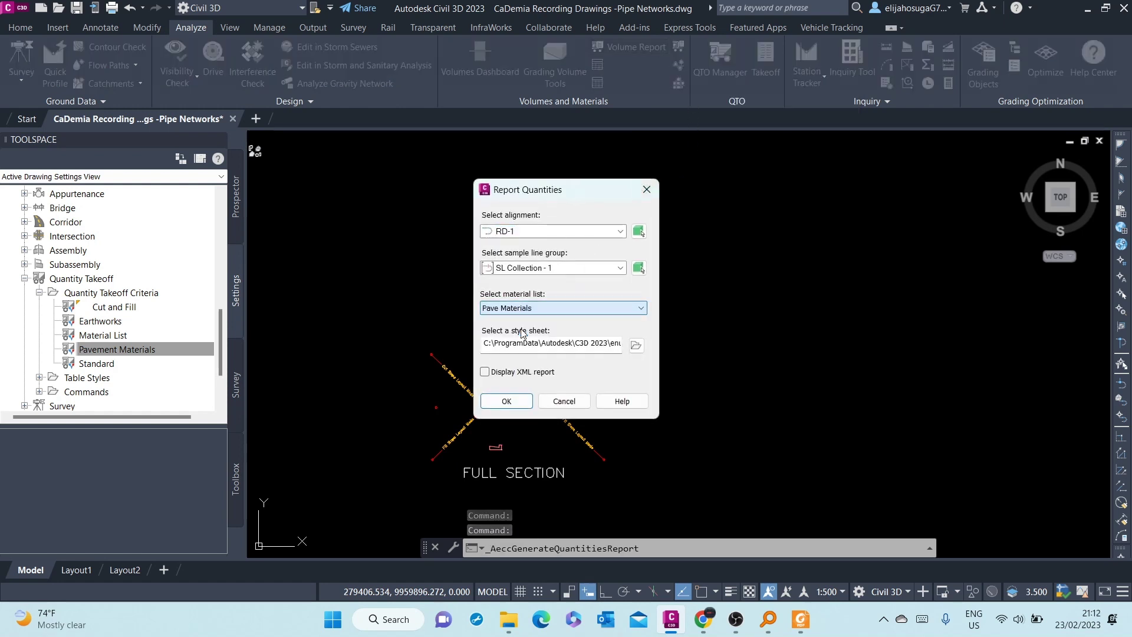
click(636, 349)
click(464, 216)
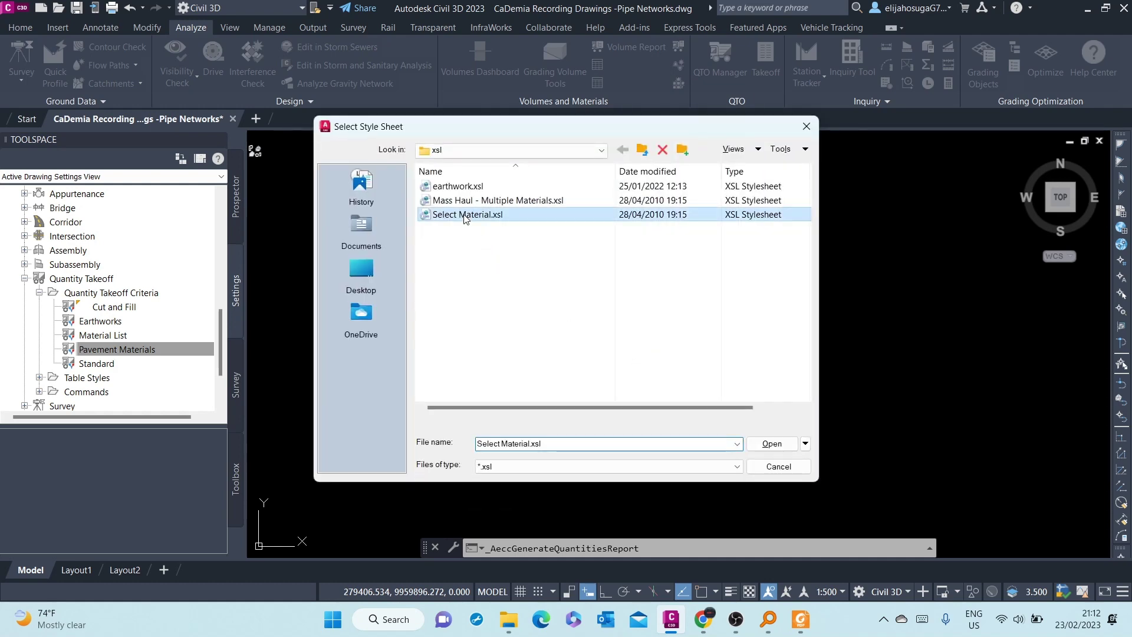
click(769, 444)
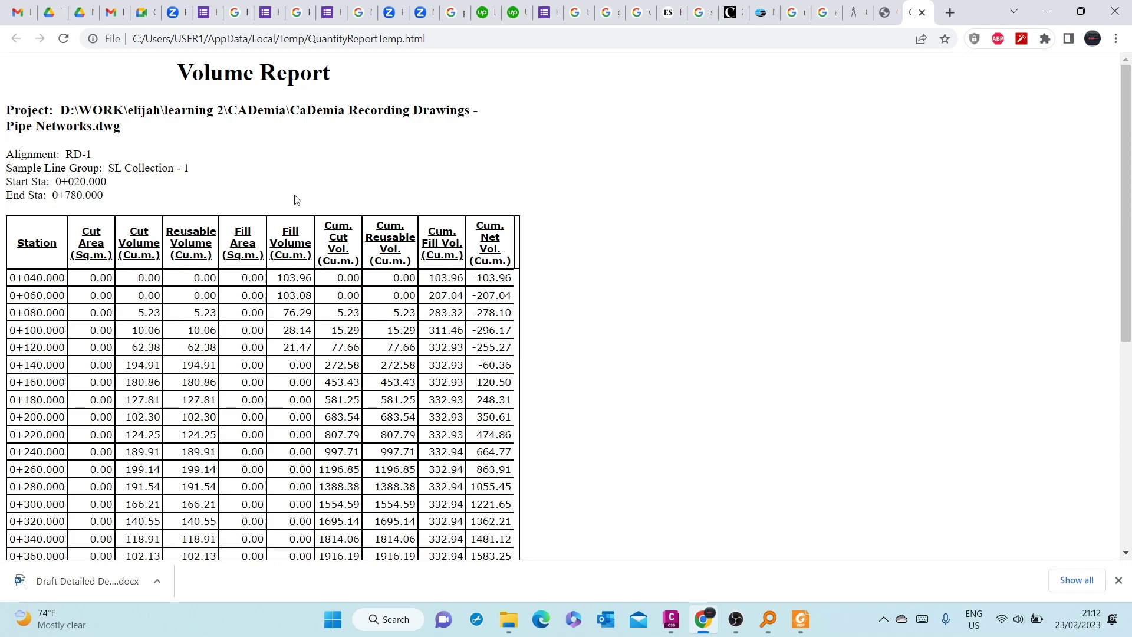
Scroll through the per-station cut, fill and cumulative volumes, then minimize Chrome
scroll(297, 213, down, 5)
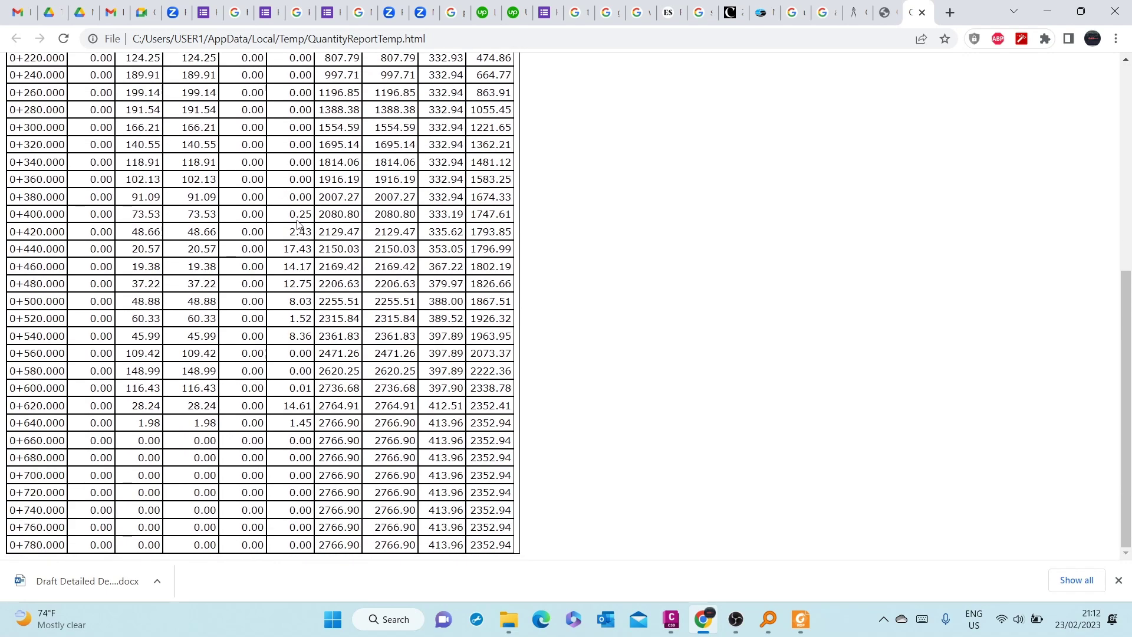
scroll(297, 224, up, 5)
scroll(300, 228, down, 5)
scroll(302, 233, up, 5)
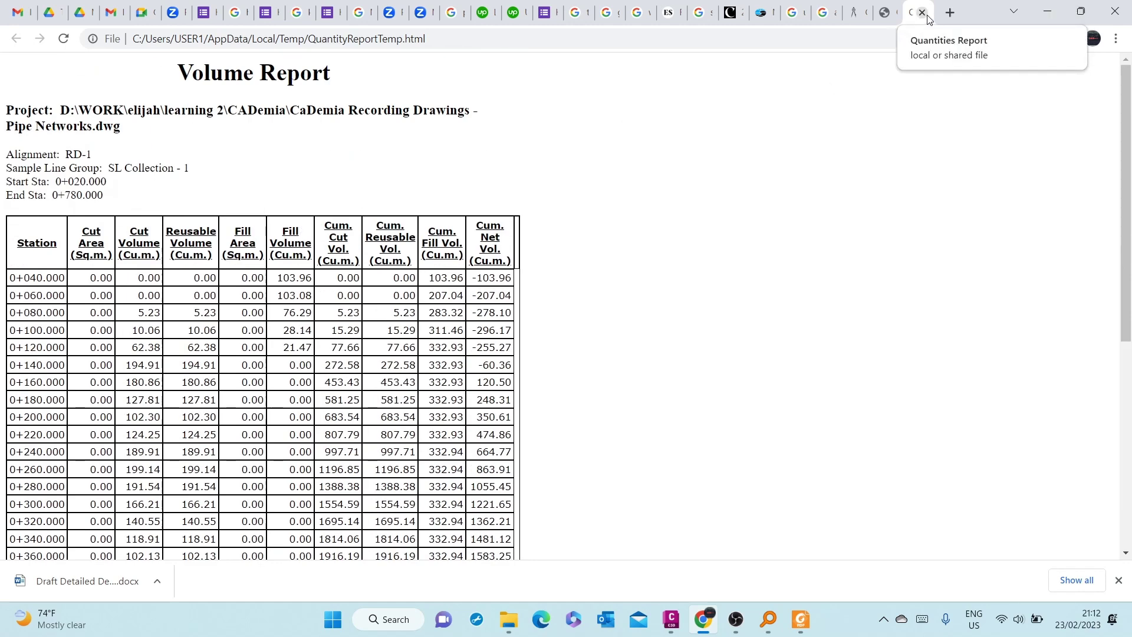
scroll(167, 279, down, 4)
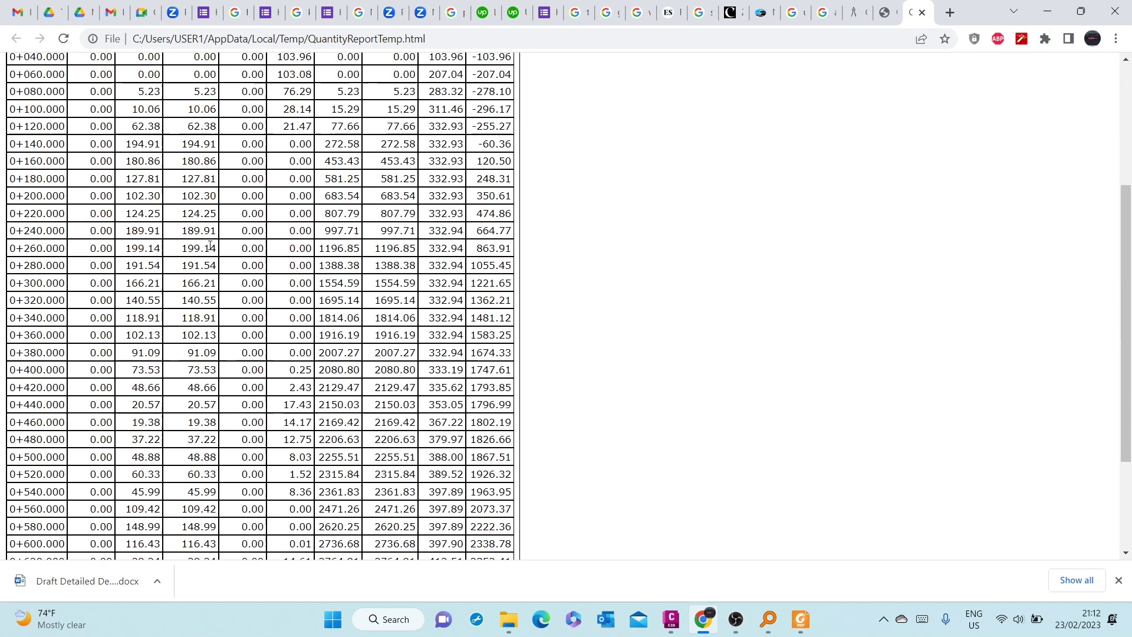
scroll(167, 279, up, 4)
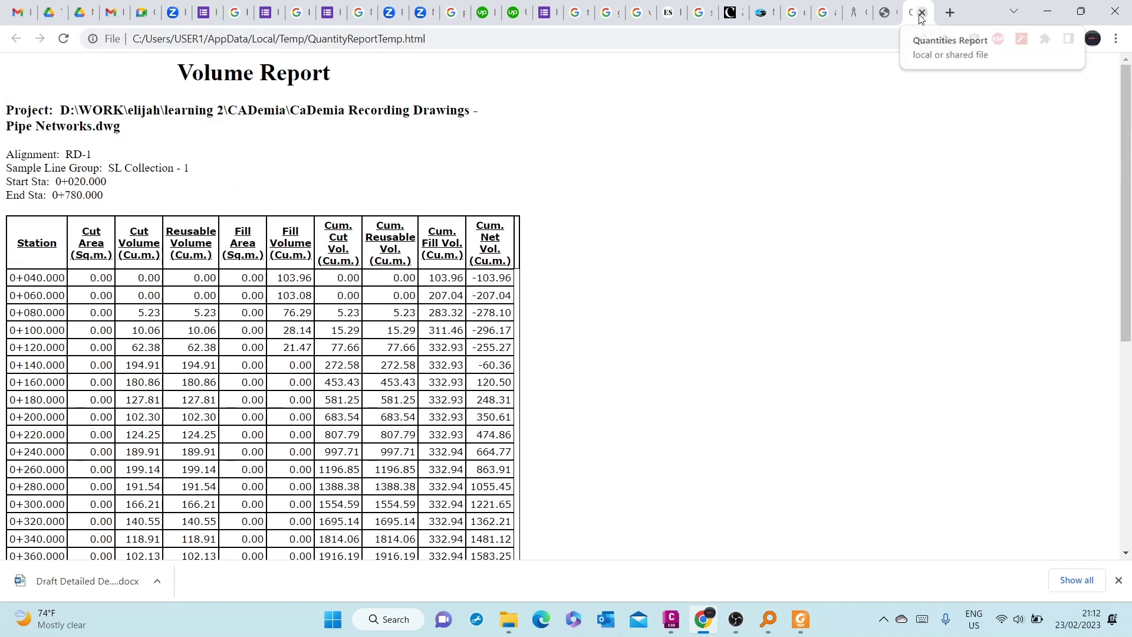
key(ctrl+a)
click(1054, 13)
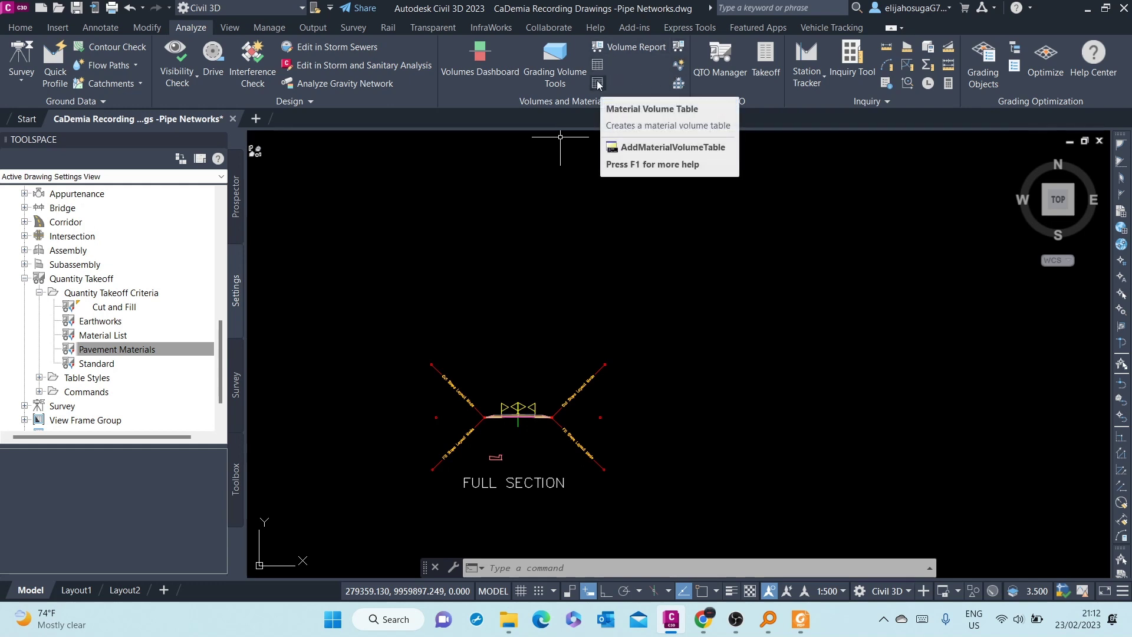
Start a material volume table using Pave Materials, Pavement, Area and Volume style, unsplit
click(599, 84)
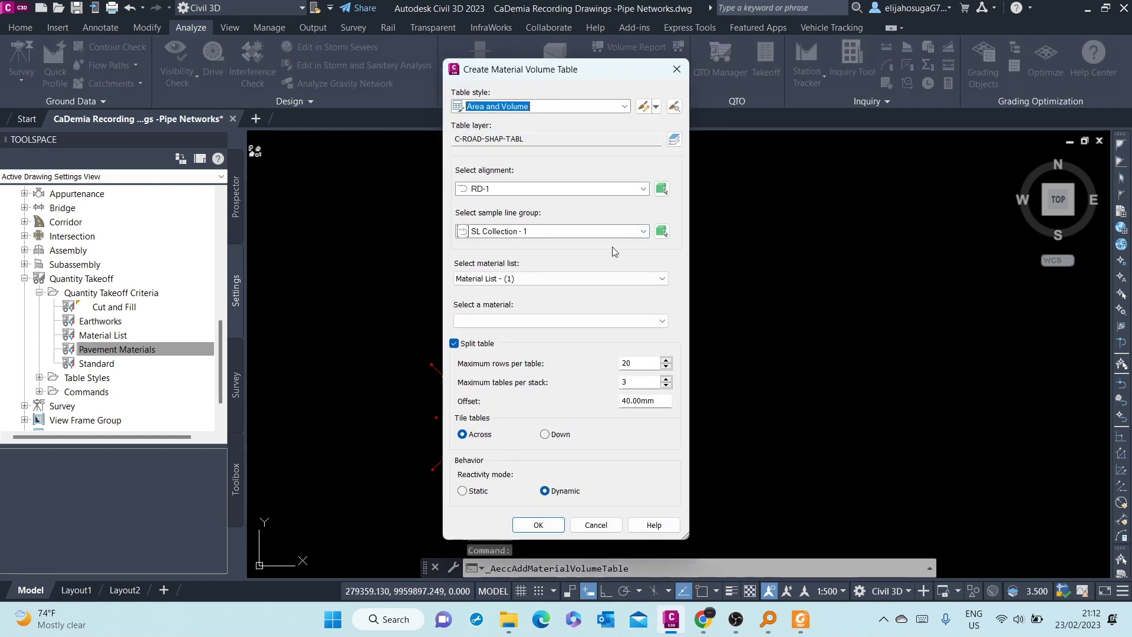
click(556, 280)
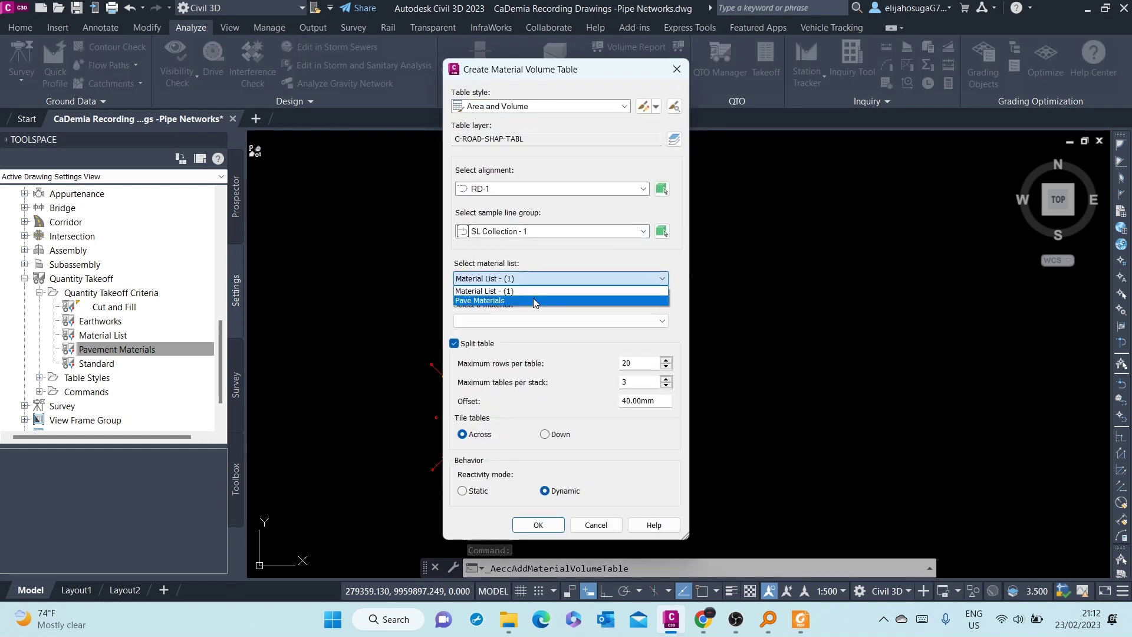
click(533, 300)
click(570, 106)
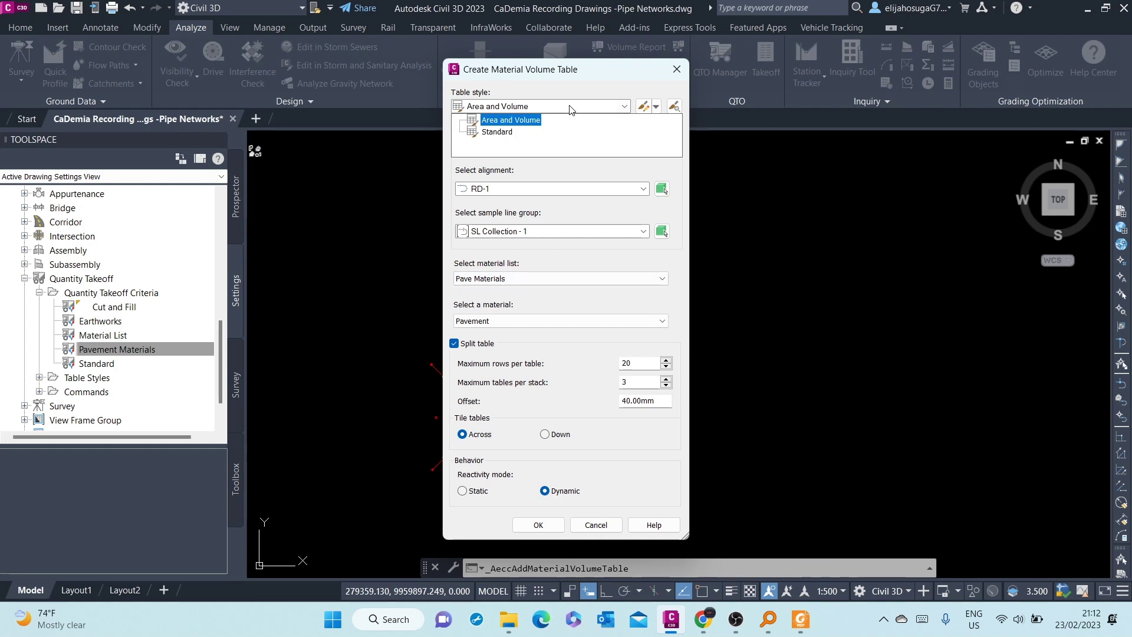
click(570, 107)
click(544, 110)
click(522, 138)
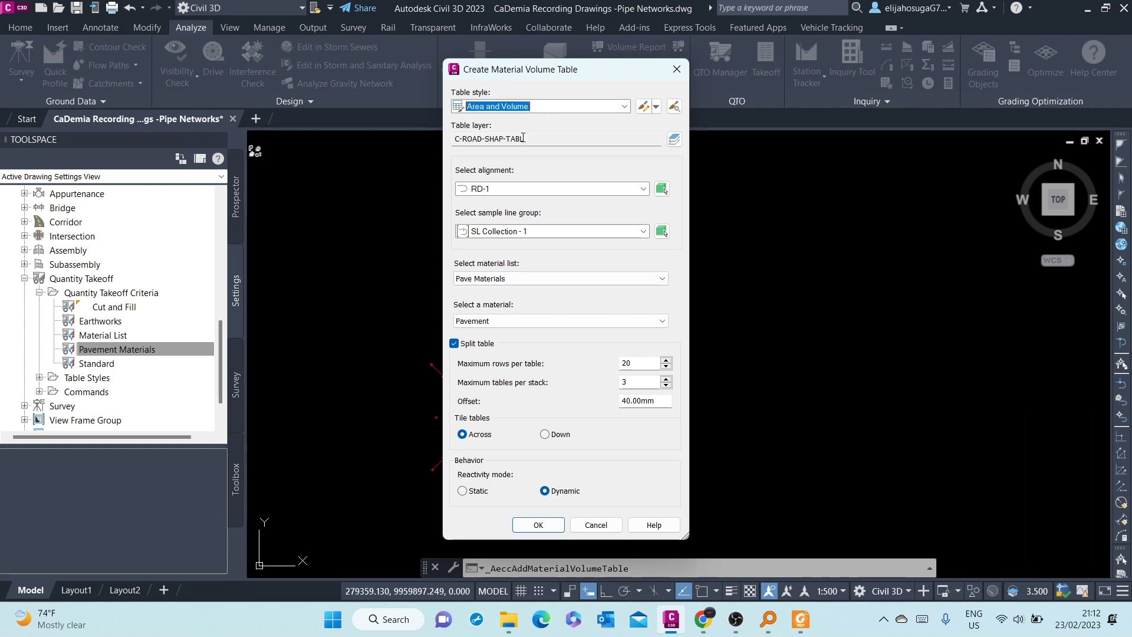
click(448, 342)
click(512, 323)
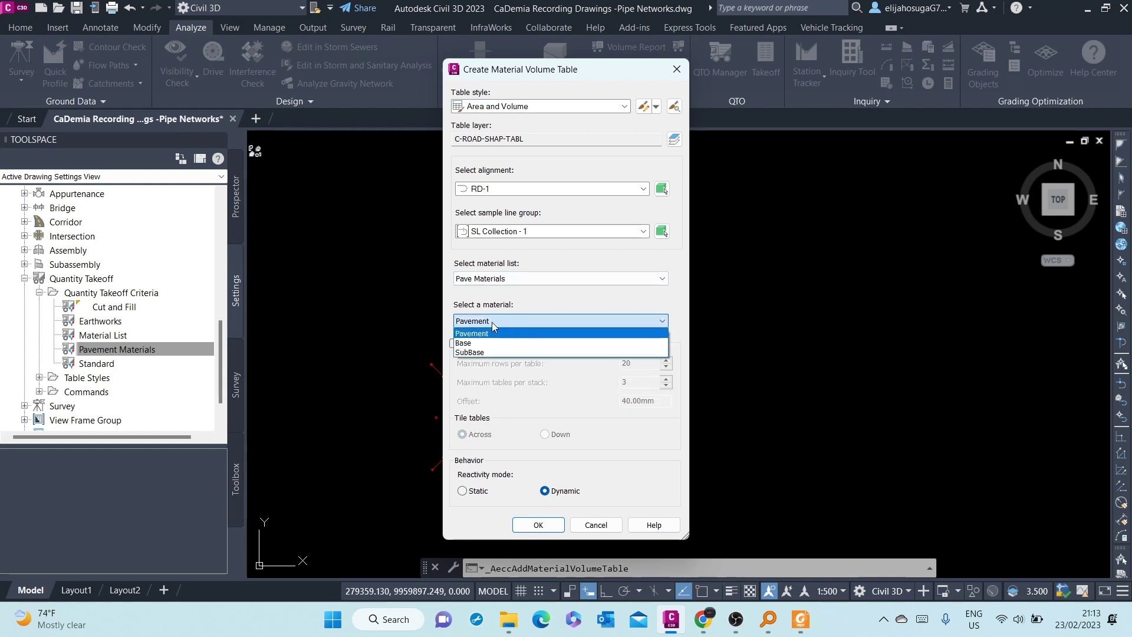
click(492, 323)
click(488, 322)
click(487, 322)
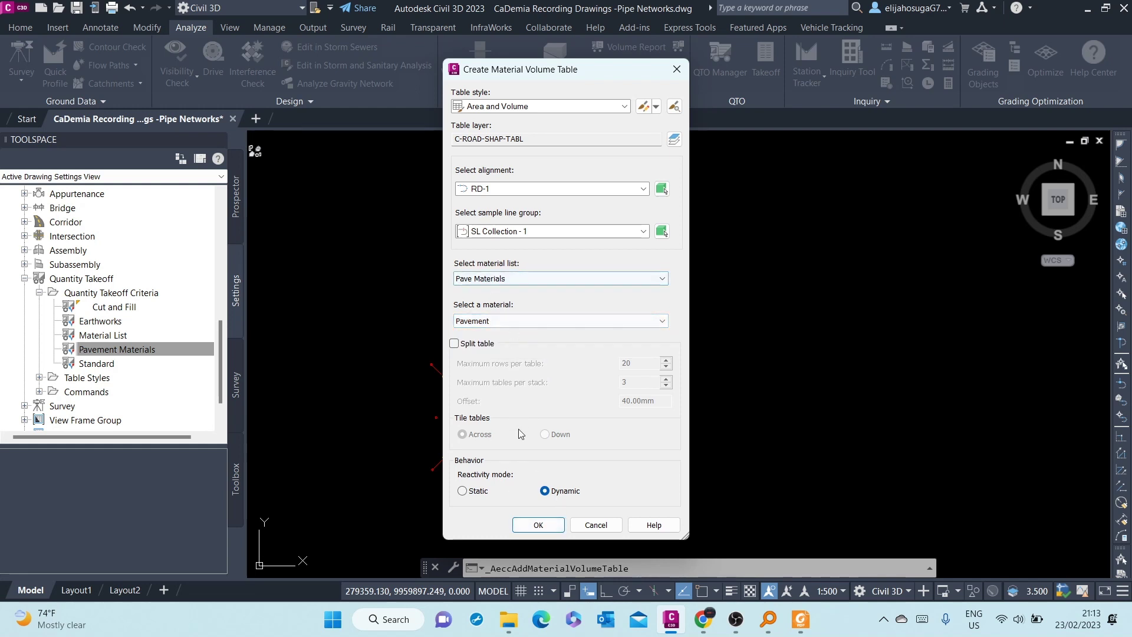
Confirm the Pavement table settings and place it right of the wider existing table
click(539, 525)
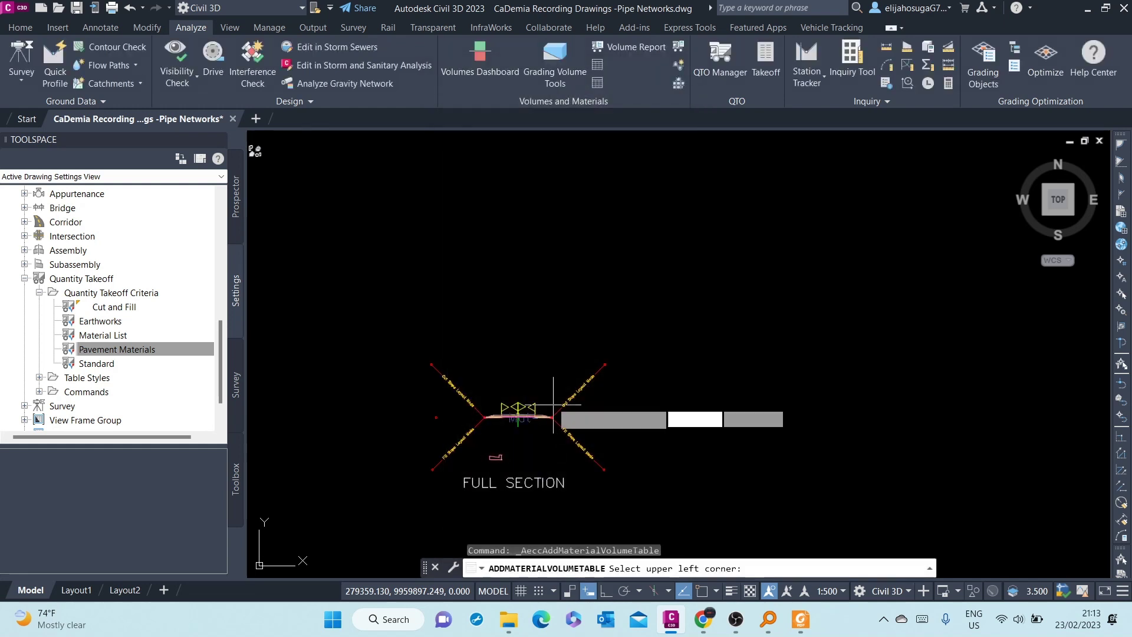
scroll(576, 246, down, 6)
scroll(649, 266, down, 2)
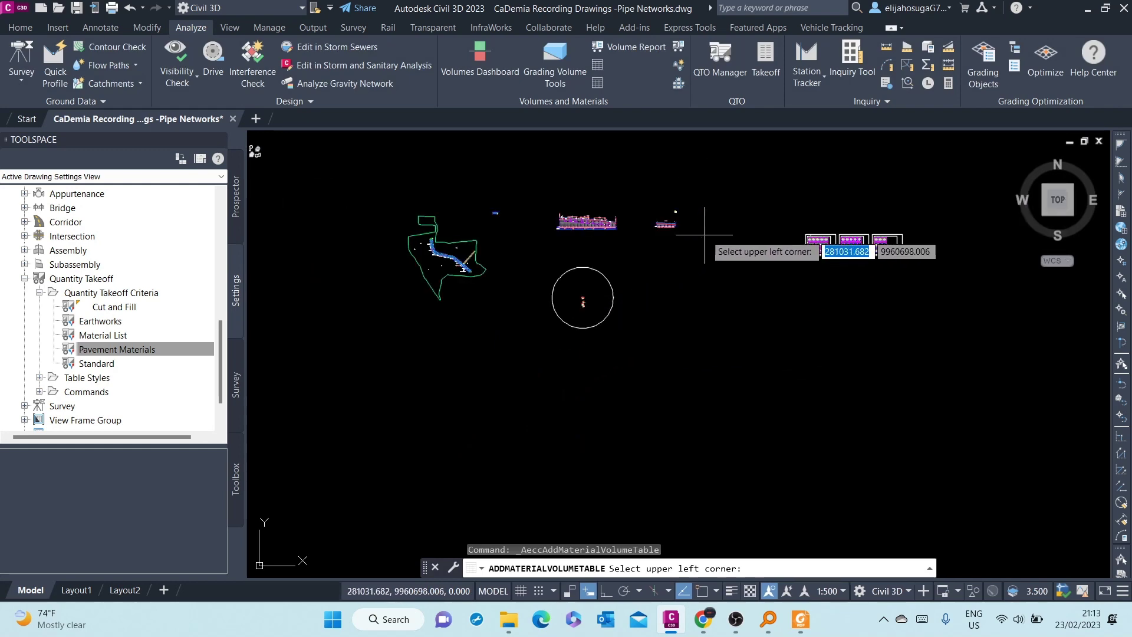
scroll(665, 198, up, 4)
scroll(698, 287, down, 5)
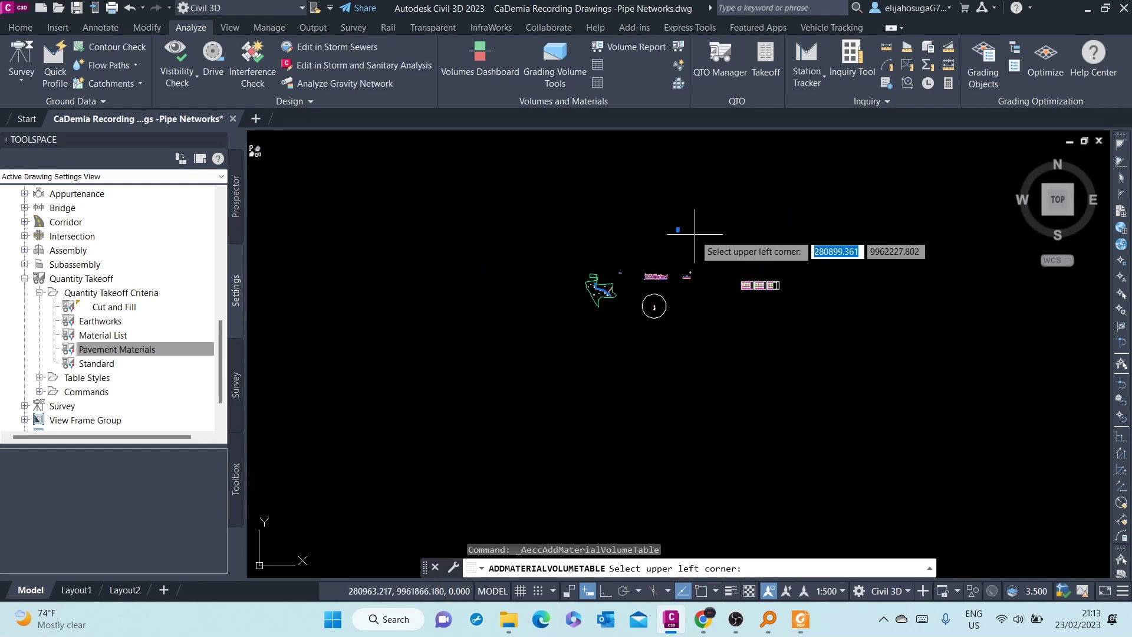
scroll(687, 232, up, 7)
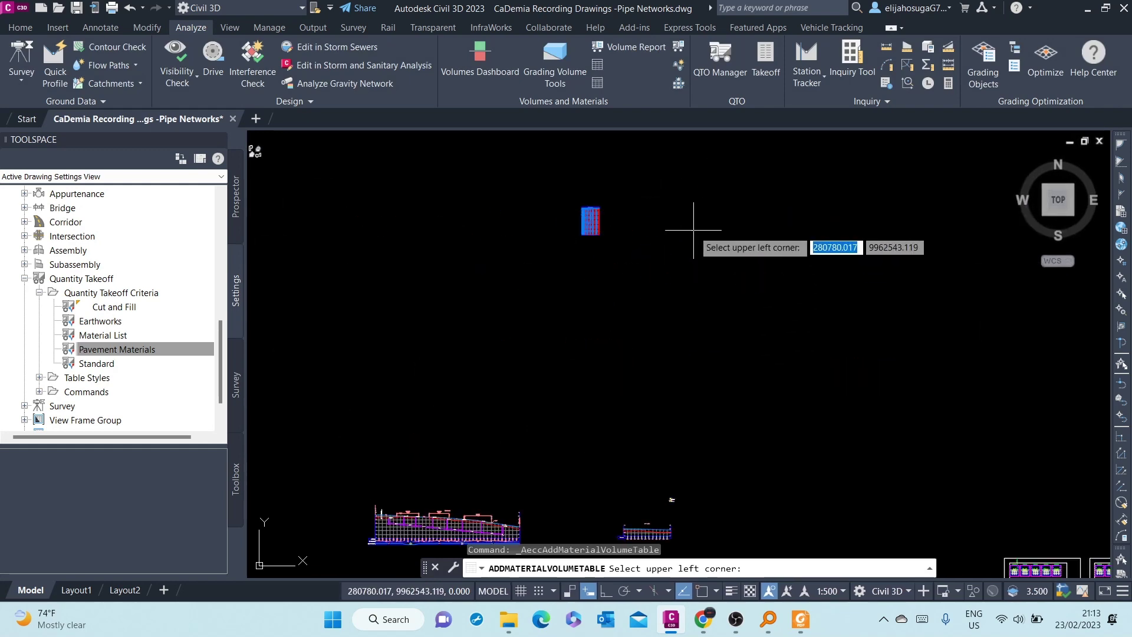
click(637, 206)
Zoom and pan to inspect the Pavement table rows from 0+600 to 0+780
scroll(636, 207, up, 4)
scroll(637, 207, up, 10)
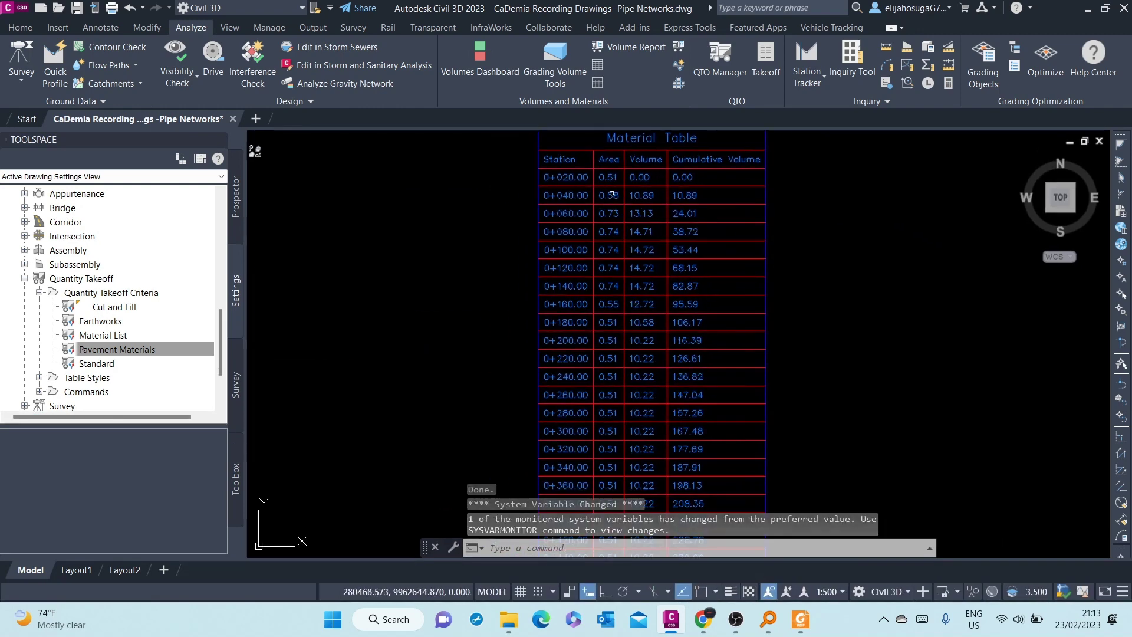
scroll(608, 200, down, 4)
scroll(608, 201, up, 6)
scroll(607, 200, down, 4)
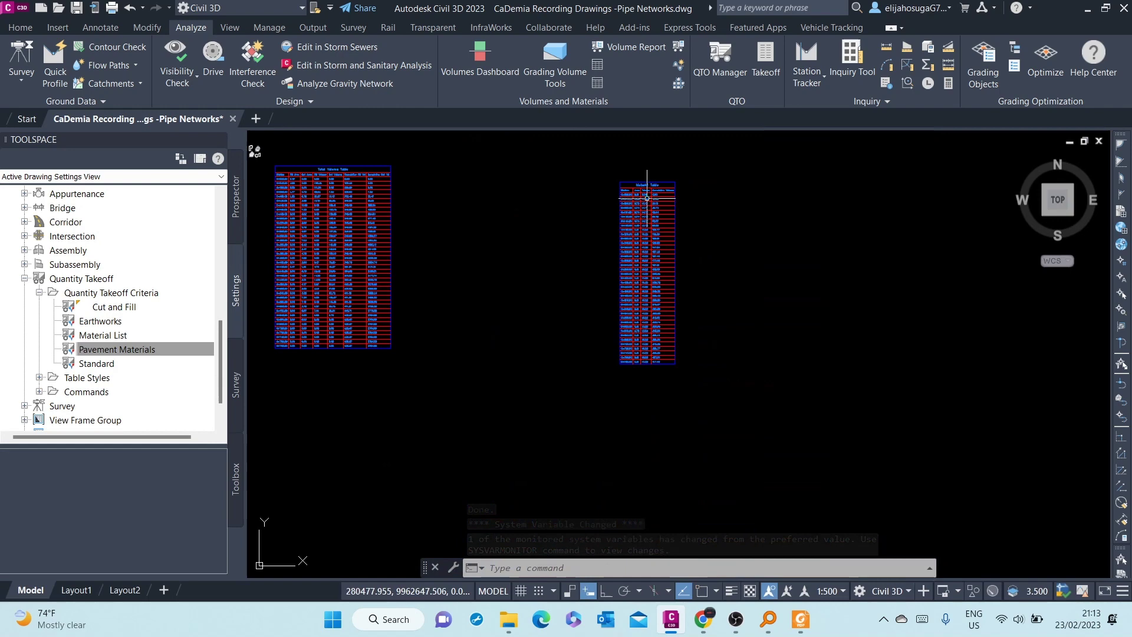
scroll(716, 379, up, 5)
middle_drag(716, 380, 576, 229)
scroll(576, 228, down, 12)
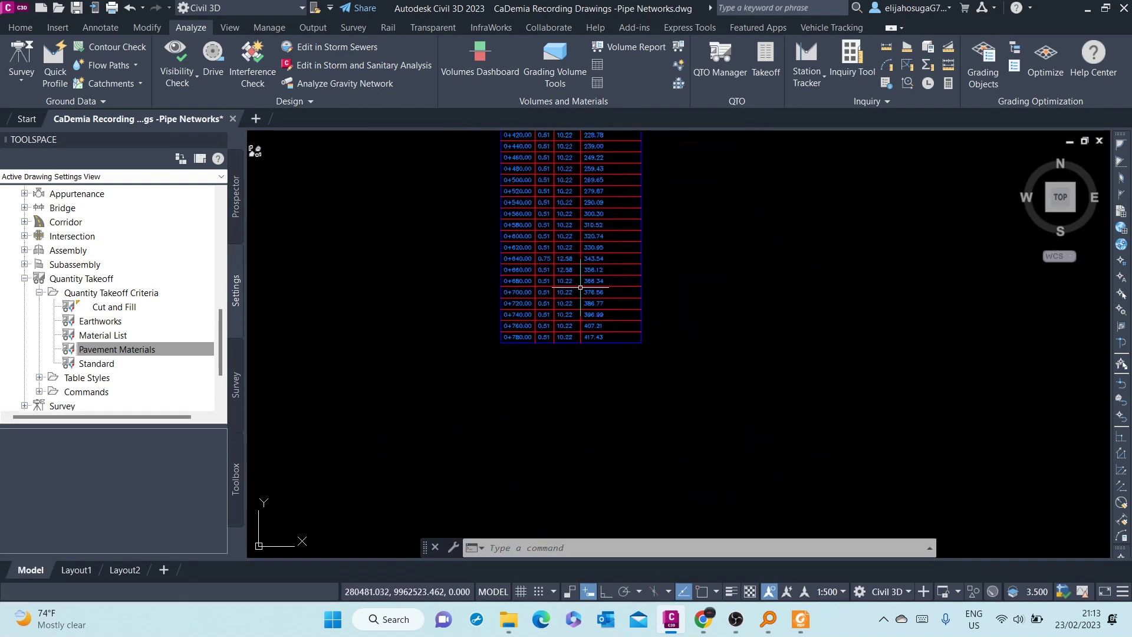
Start a new material volume table with the Pave Materials list, Base material, splitting off
click(599, 65)
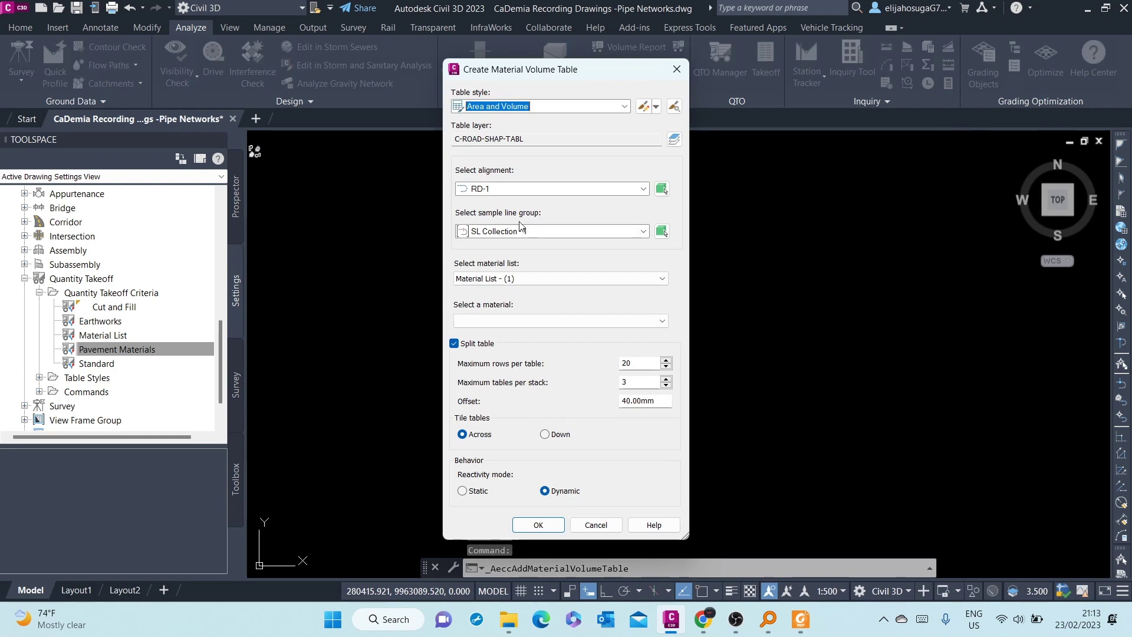
click(512, 278)
click(513, 301)
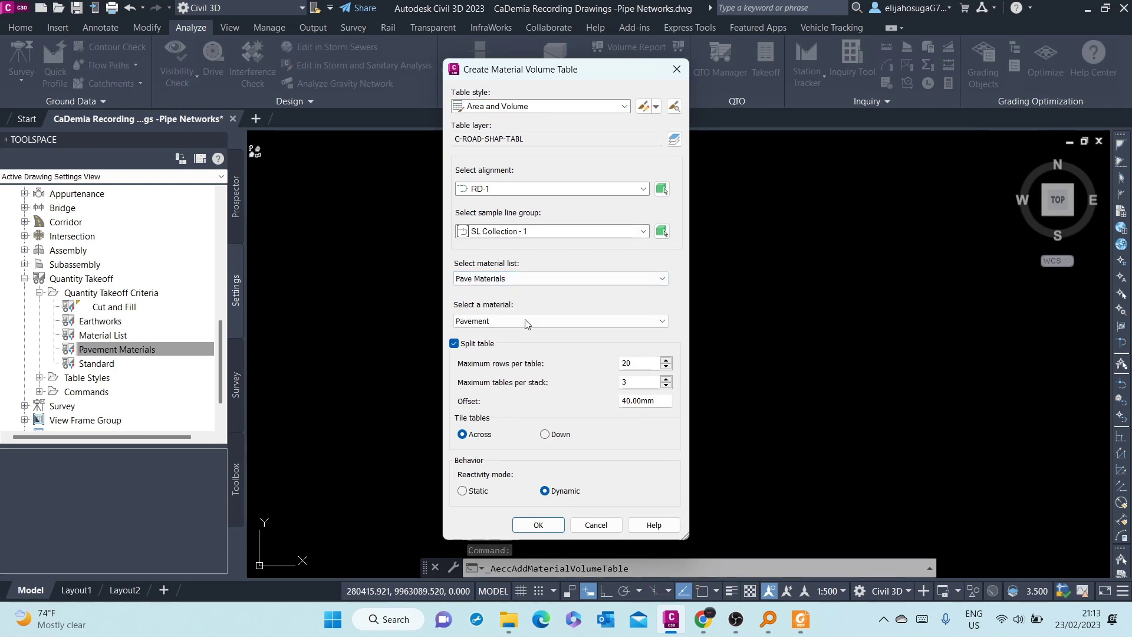
click(493, 324)
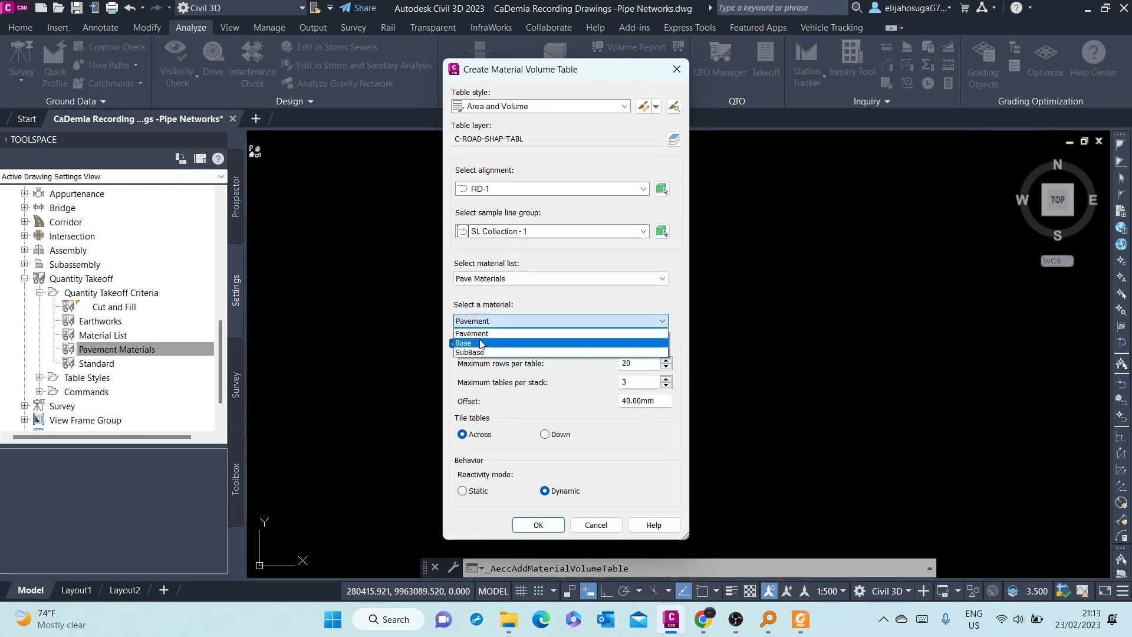
click(492, 334)
click(454, 344)
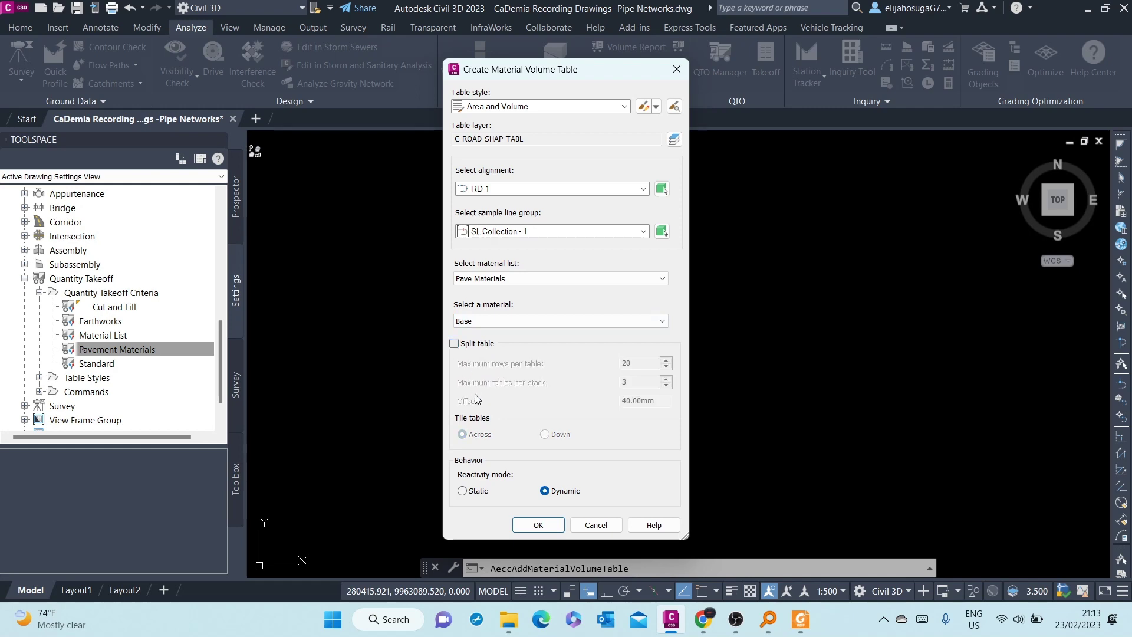
Confirm the Base table settings and place it right of the Pavement table
click(548, 529)
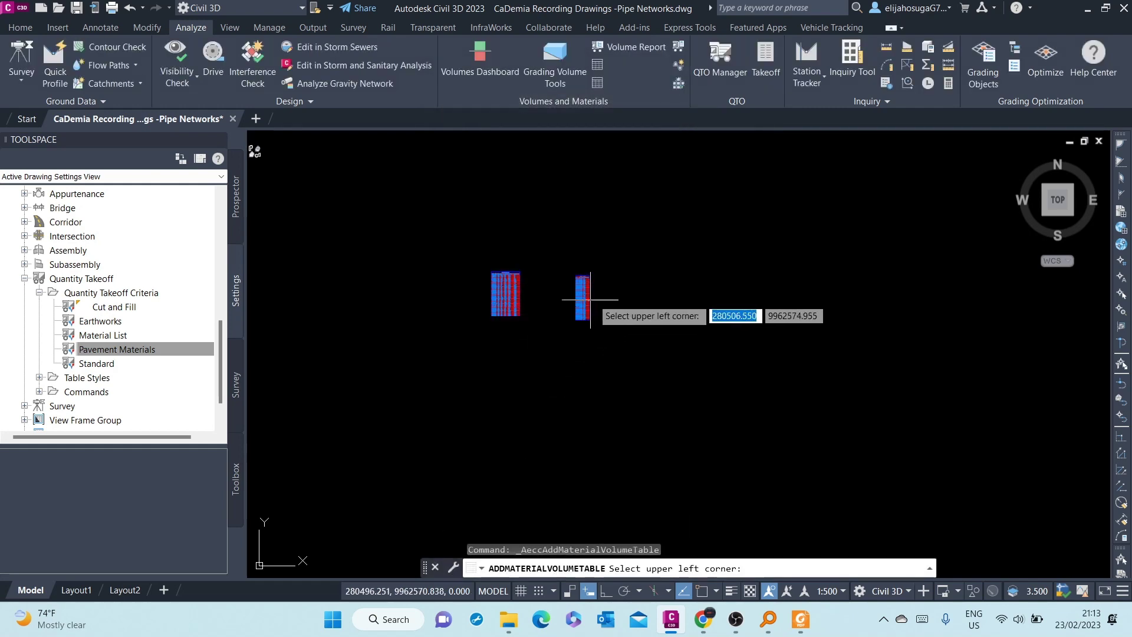
scroll(597, 268, up, 3)
scroll(597, 268, up, 3)
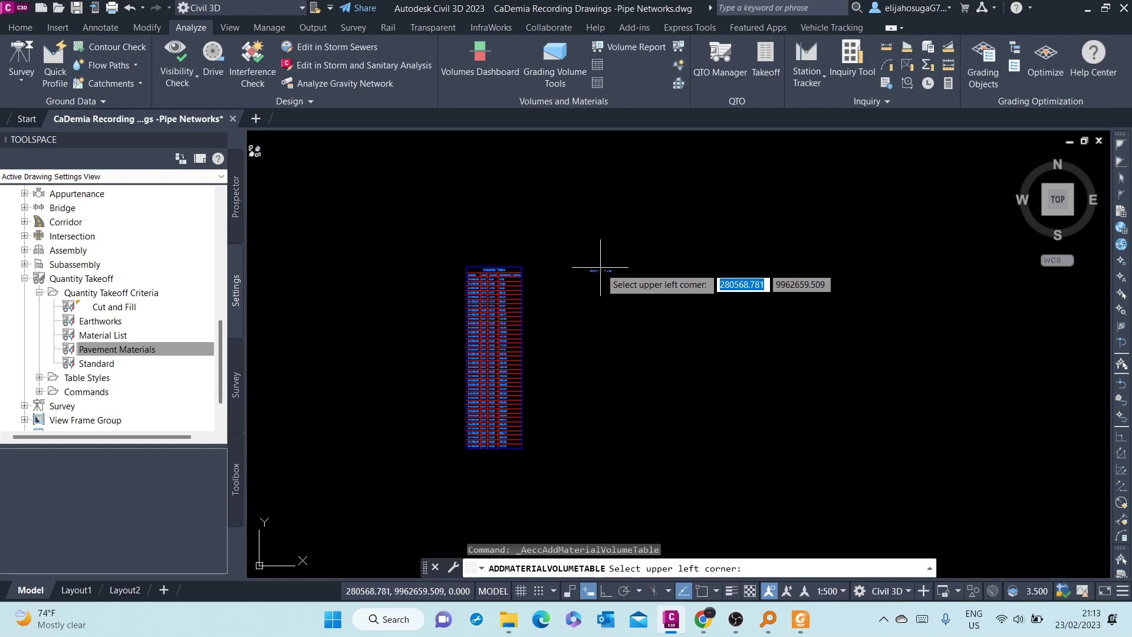
click(600, 263)
Zoom in and out to inspect the placed Base material table
scroll(619, 271, up, 4)
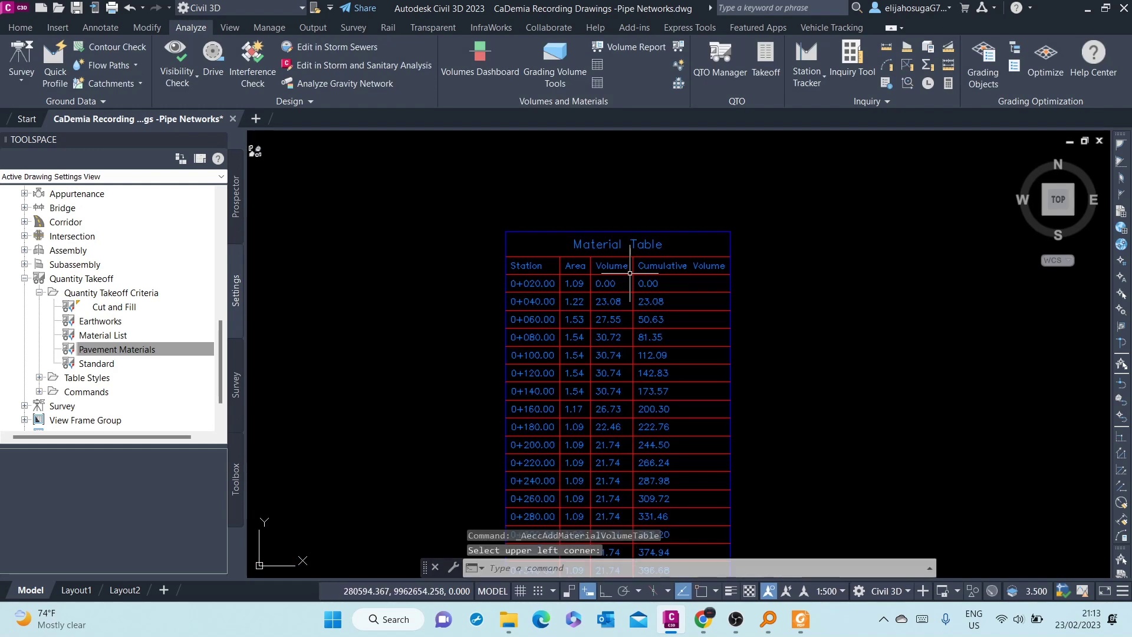
scroll(623, 285, down, 4)
scroll(624, 285, up, 6)
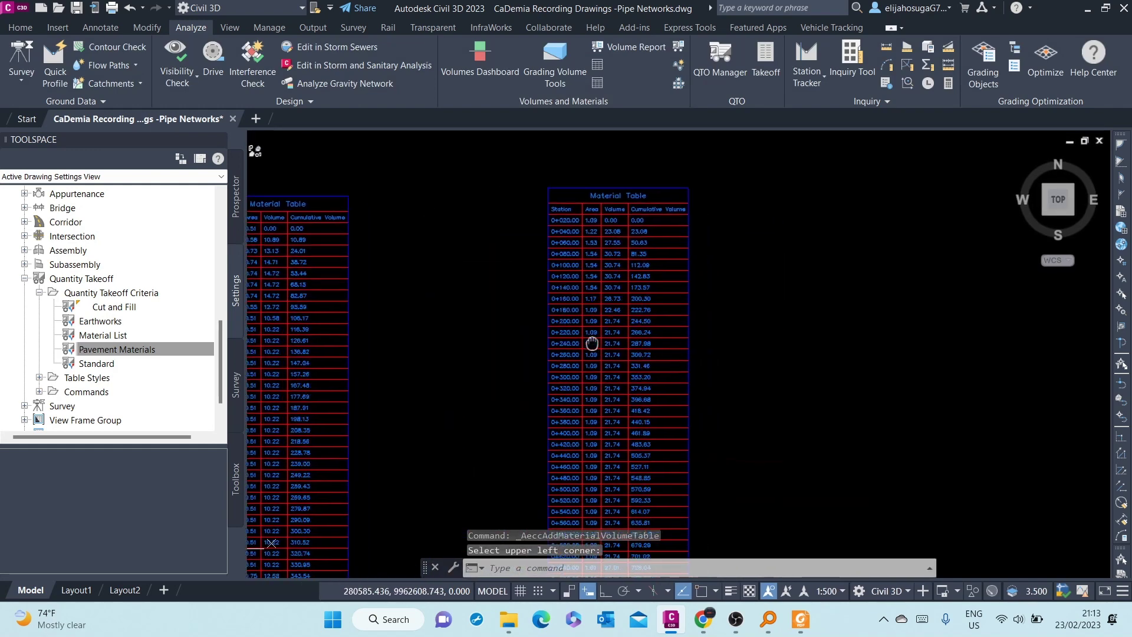
scroll(555, 286, down, 4)
scroll(550, 413, up, 5)
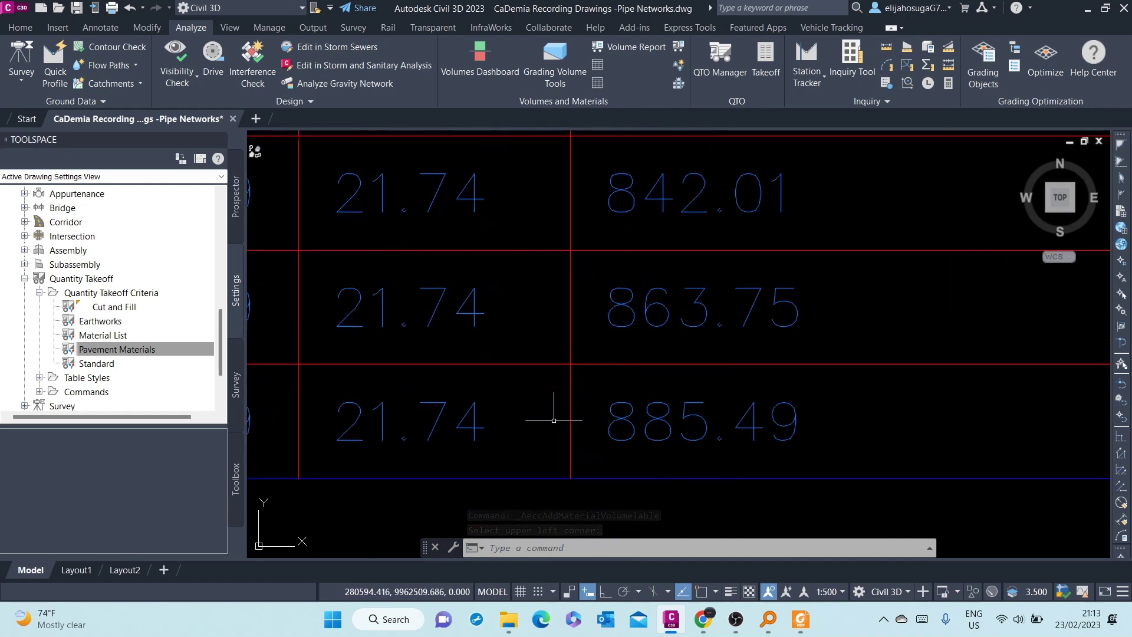
scroll(551, 413, down, 6)
scroll(551, 242, up, 4)
scroll(551, 242, down, 3)
scroll(558, 259, up, 2)
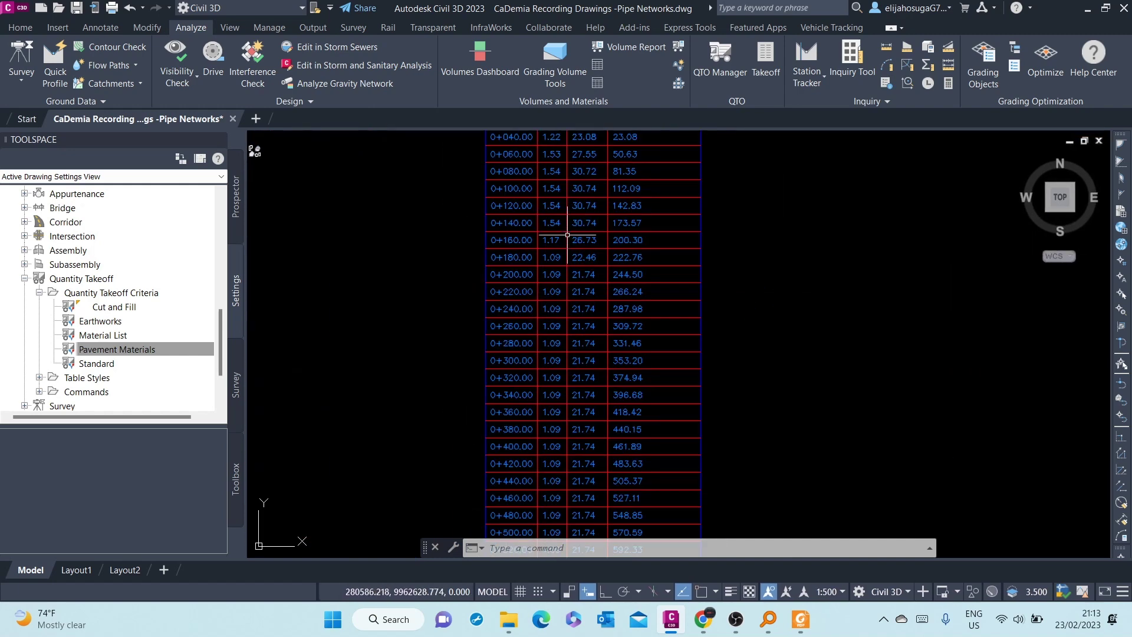
scroll(565, 278, down, 5)
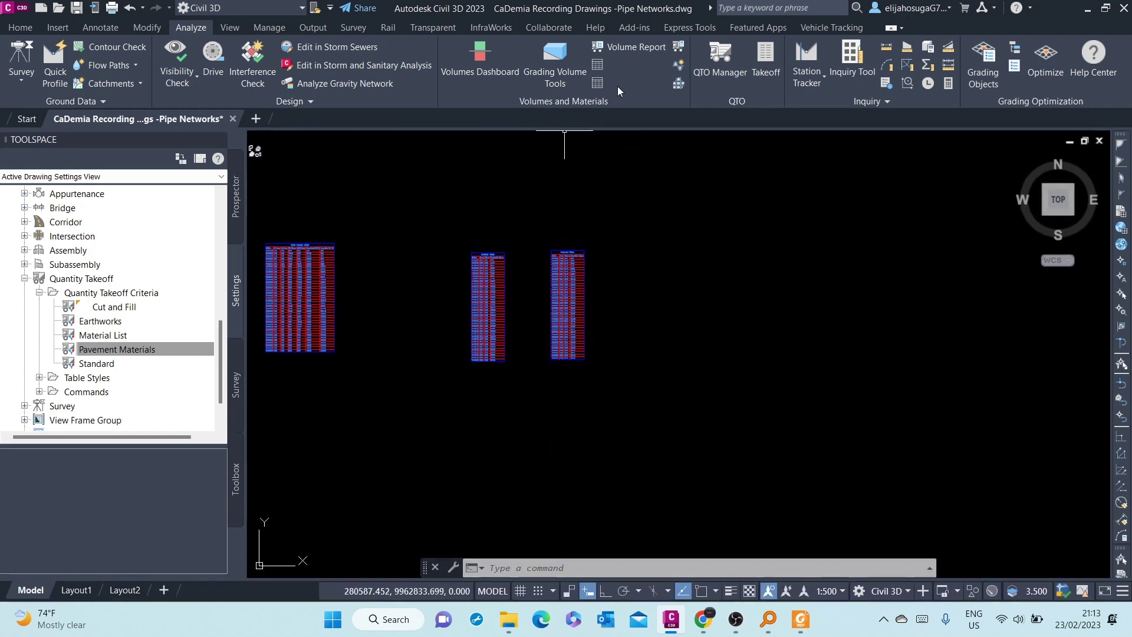
Set up an unsplit SubBase table from the Pave Materials list and confirm the dialog
click(598, 83)
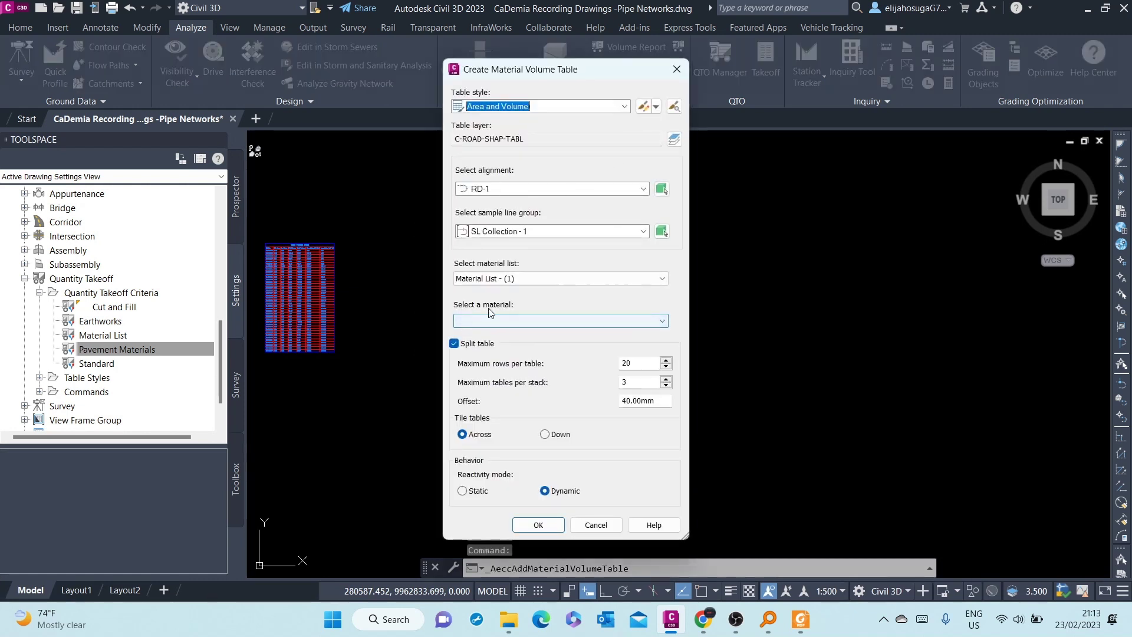
click(501, 279)
click(501, 299)
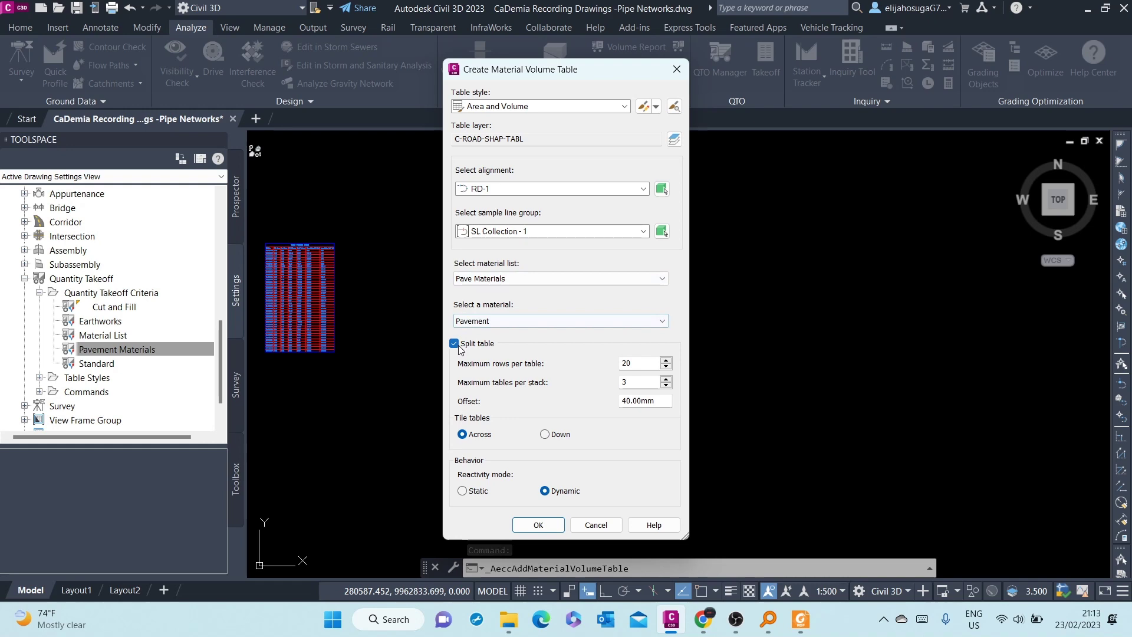
click(454, 343)
click(475, 321)
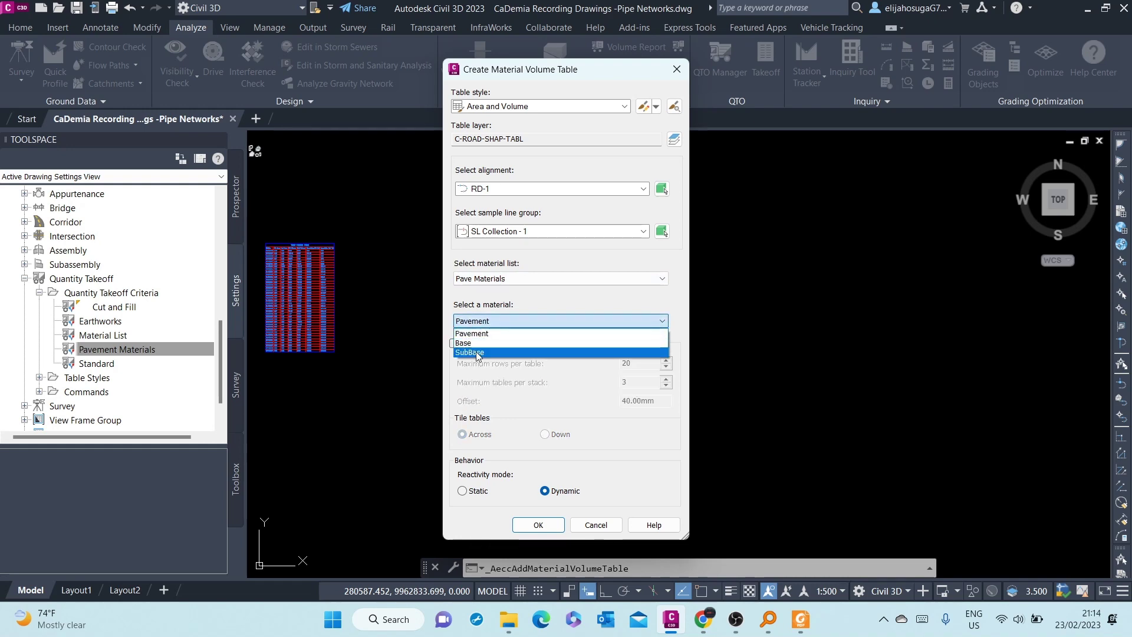
click(476, 352)
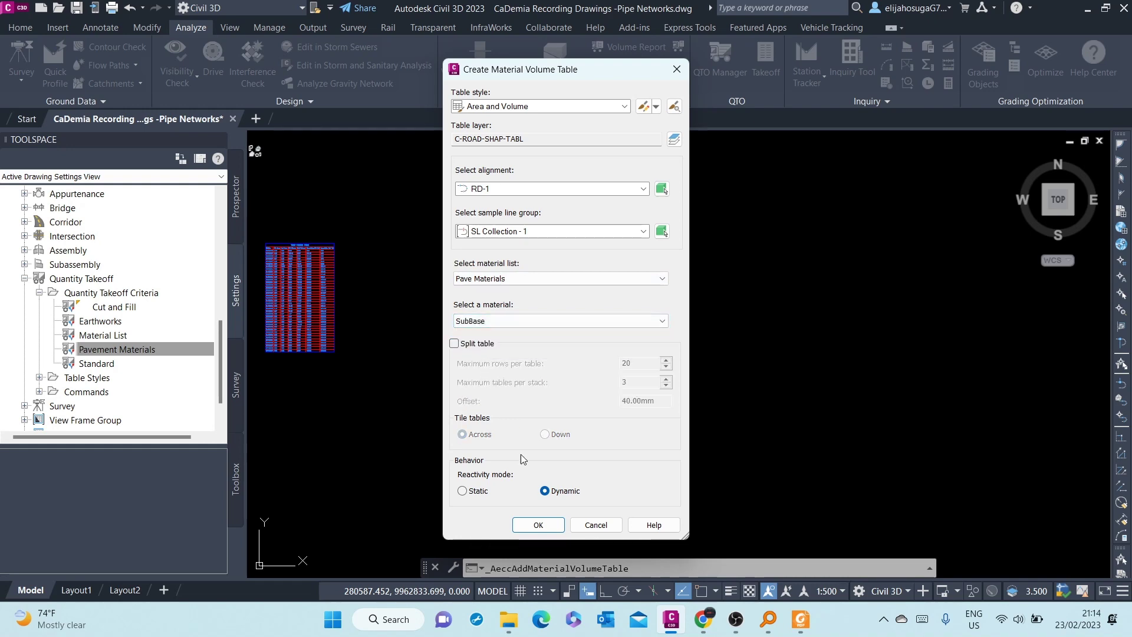
click(541, 525)
Place the SubBase table right of the Base table and frame all three tables
scroll(625, 258, up, 2)
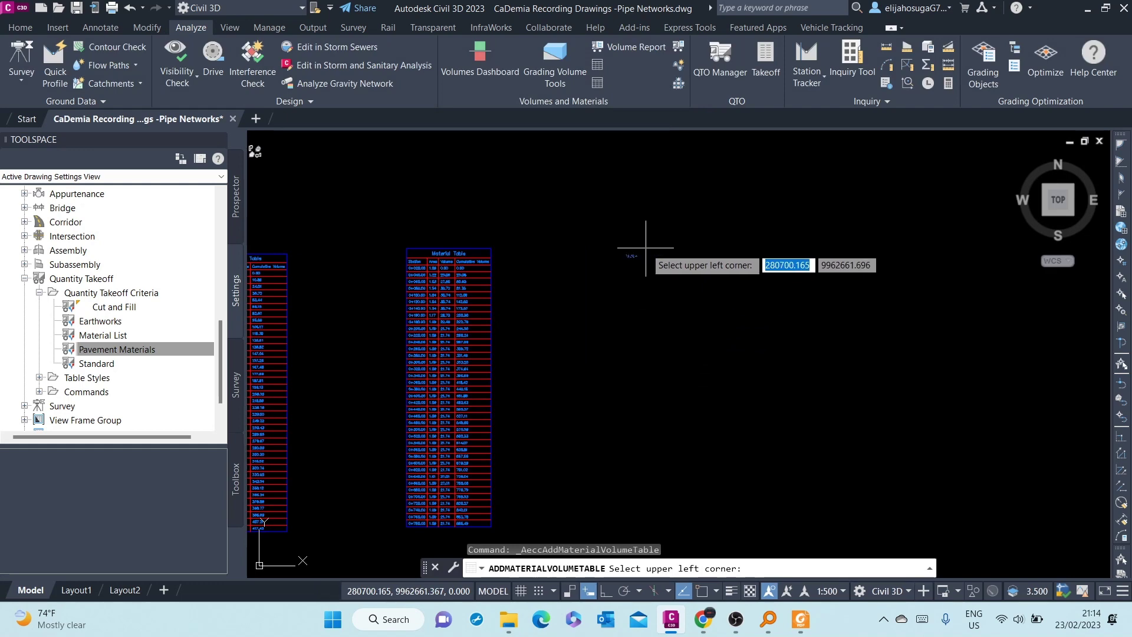
click(646, 248)
scroll(647, 243, up, 3)
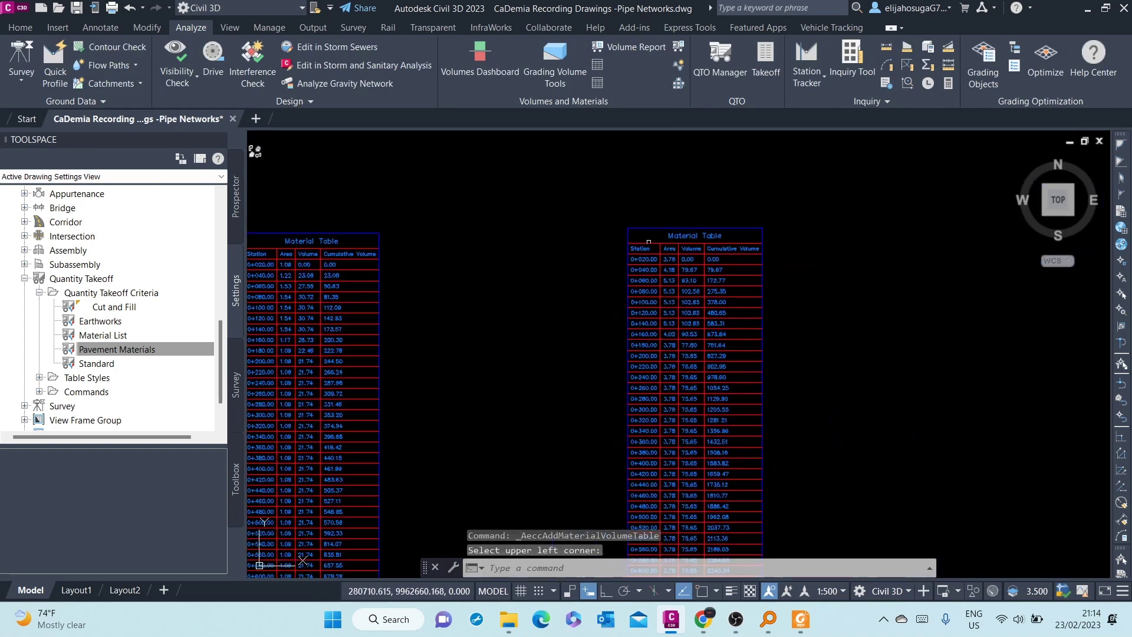
scroll(646, 245, down, 3)
scroll(644, 251, up, 8)
scroll(644, 251, down, 7)
middle_drag(391, 323, 467, 298)
scroll(619, 298, up, 10)
scroll(606, 275, down, 4)
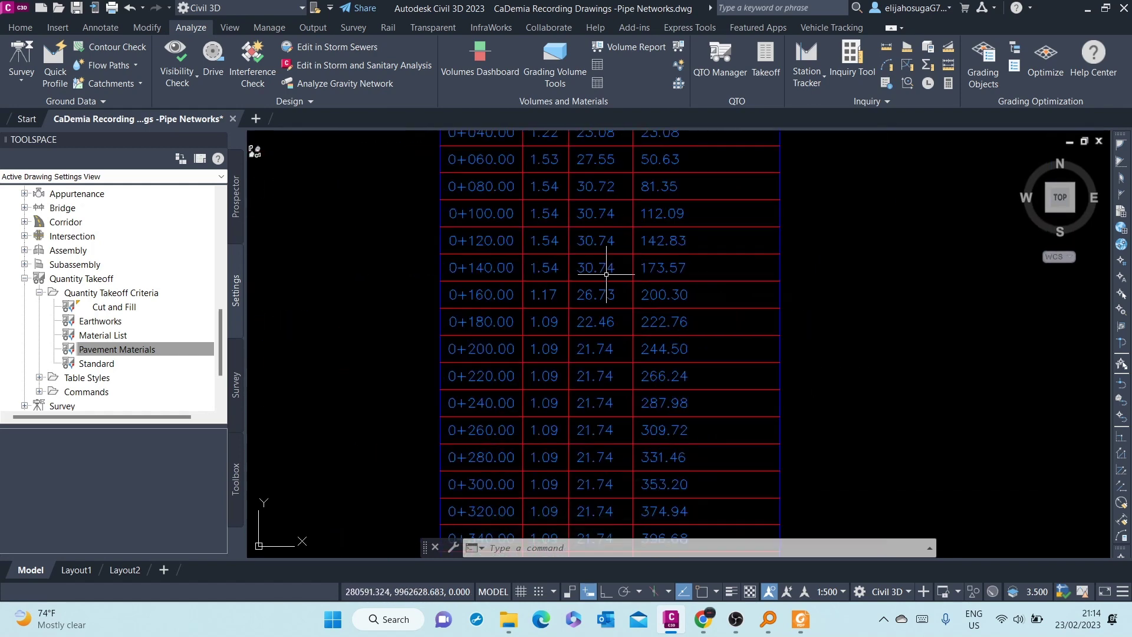
scroll(607, 275, down, 4)
middle_drag(901, 361, 838, 358)
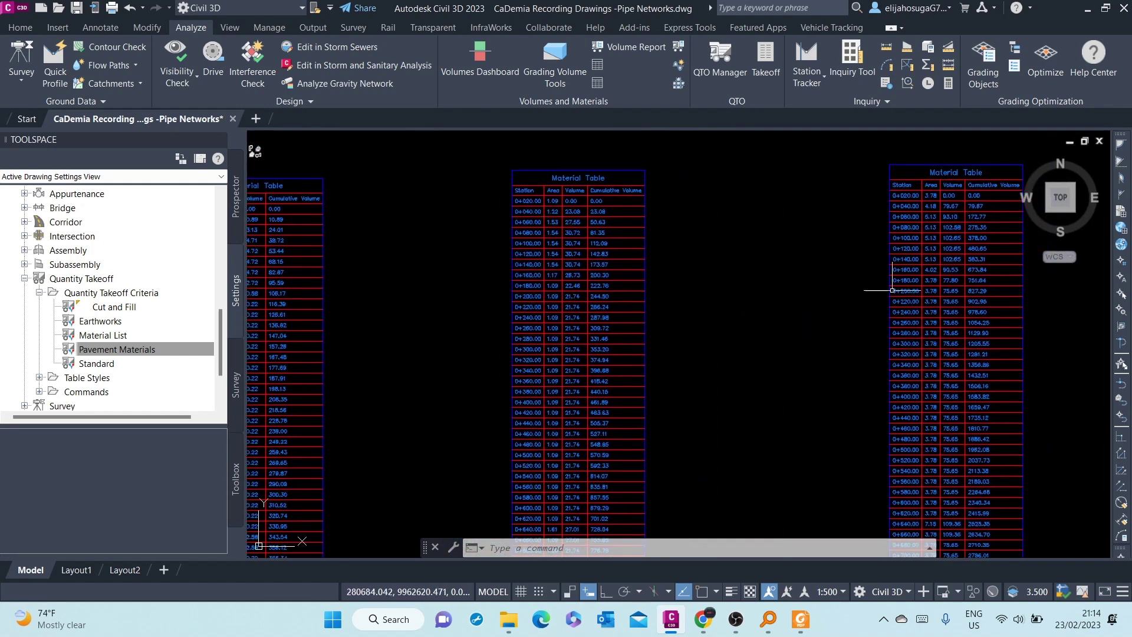